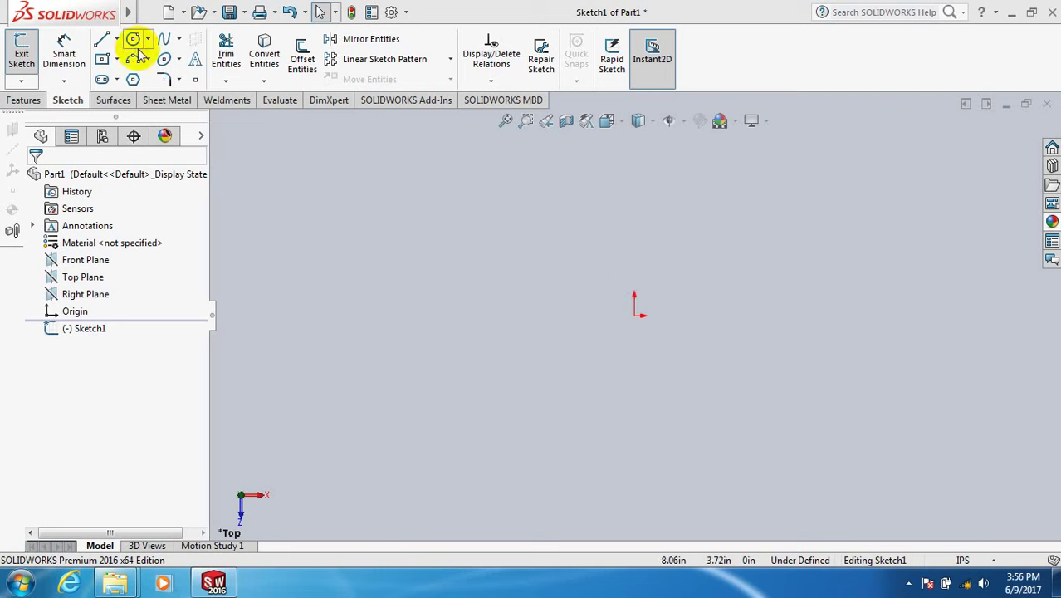
Draw a circle of radius about 2.41 in centred on the origin of the Top-plane sketch.
click(133, 39)
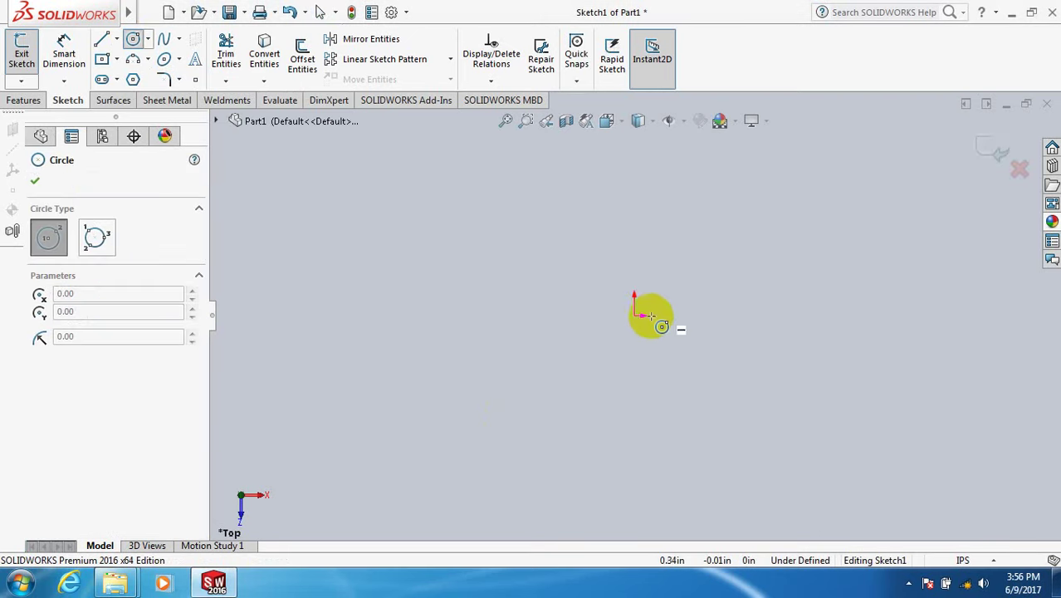
drag(635, 316, 735, 400)
right_click(742, 406)
click(770, 410)
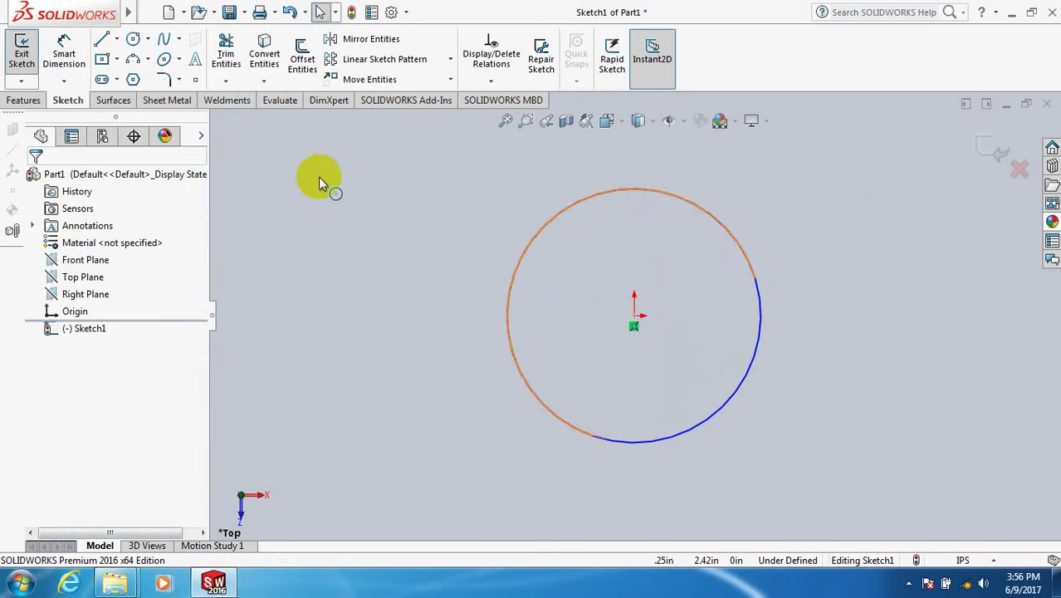
Draw a short horizontal midpoint line centred on and tangent to the circle's top point.
click(118, 42)
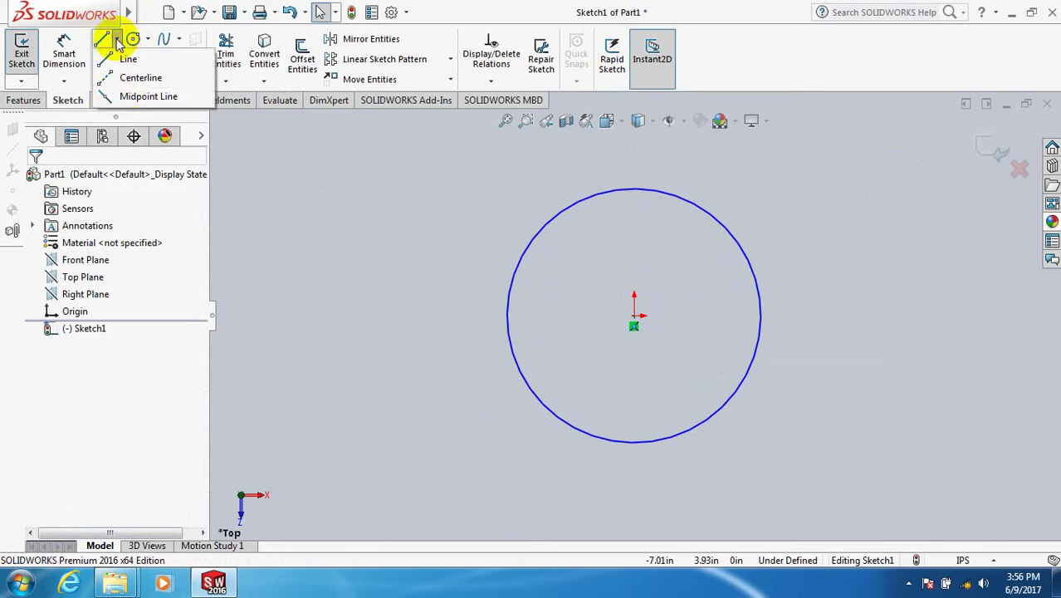
click(124, 94)
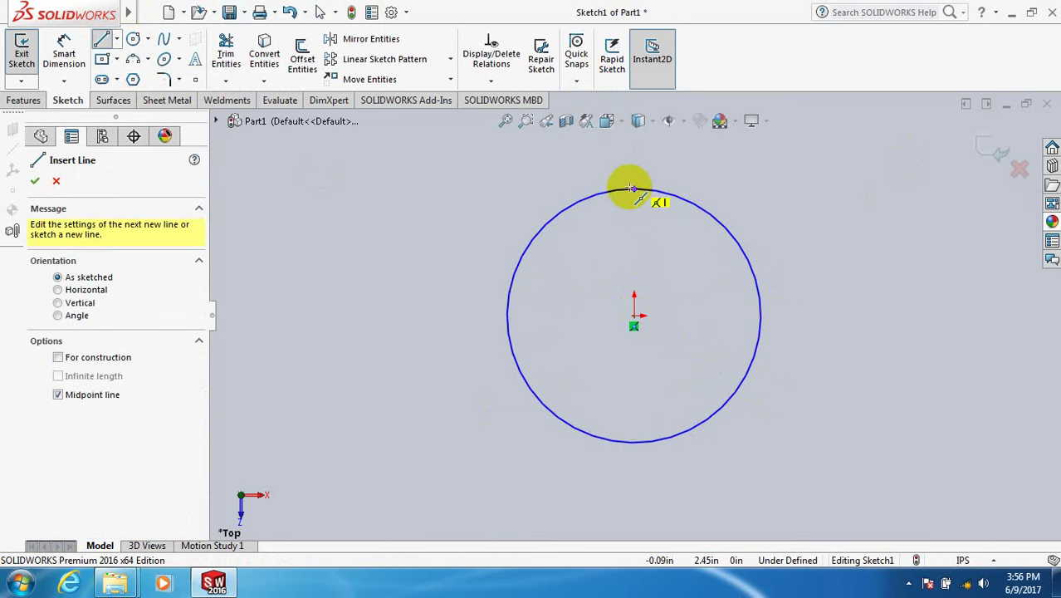
drag(634, 190, 674, 179)
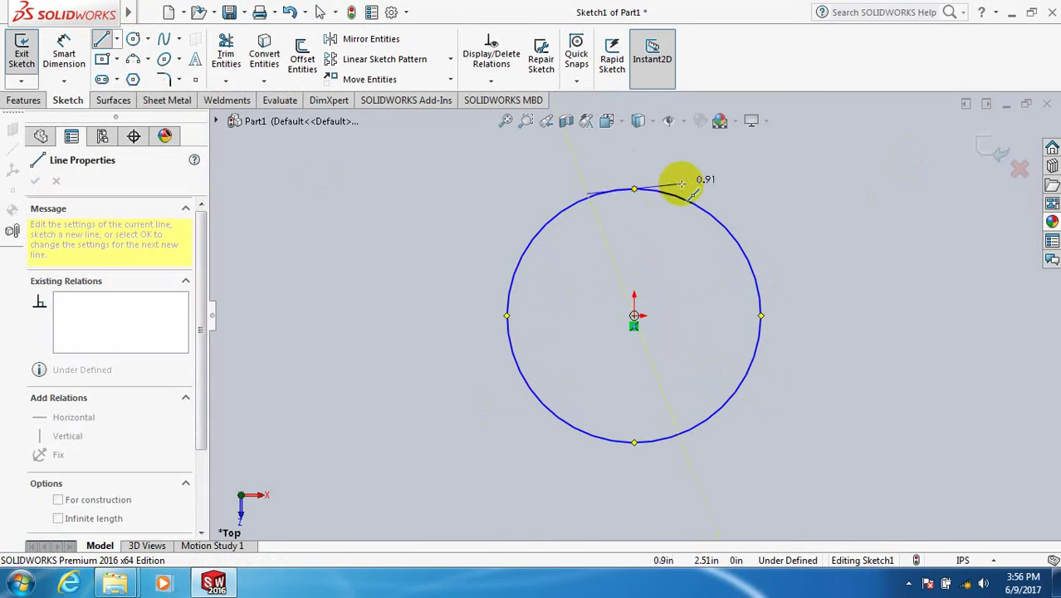
scroll(660, 212, down, 2)
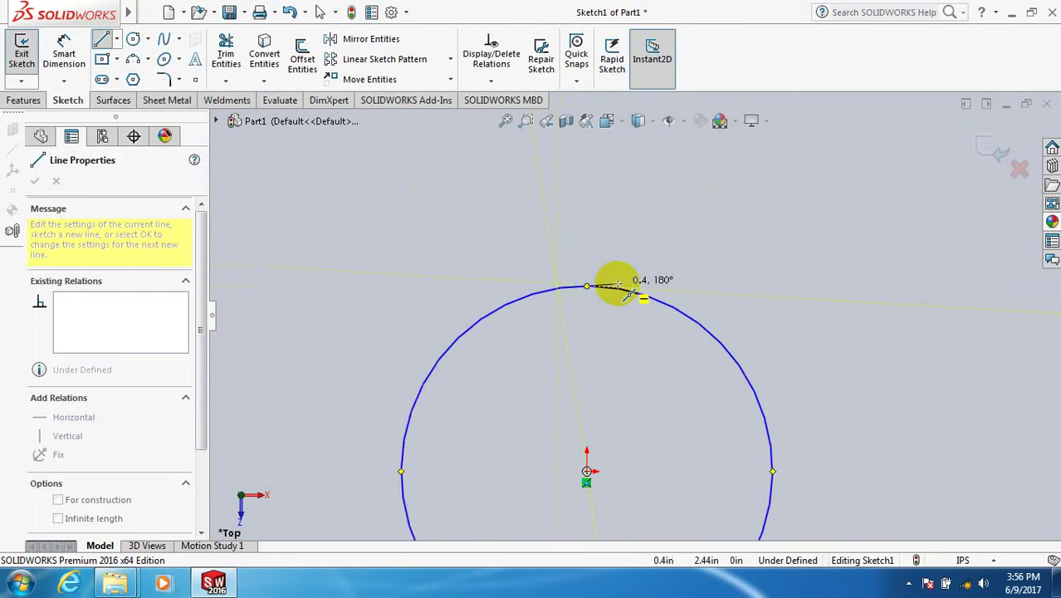
scroll(618, 286, down, 1)
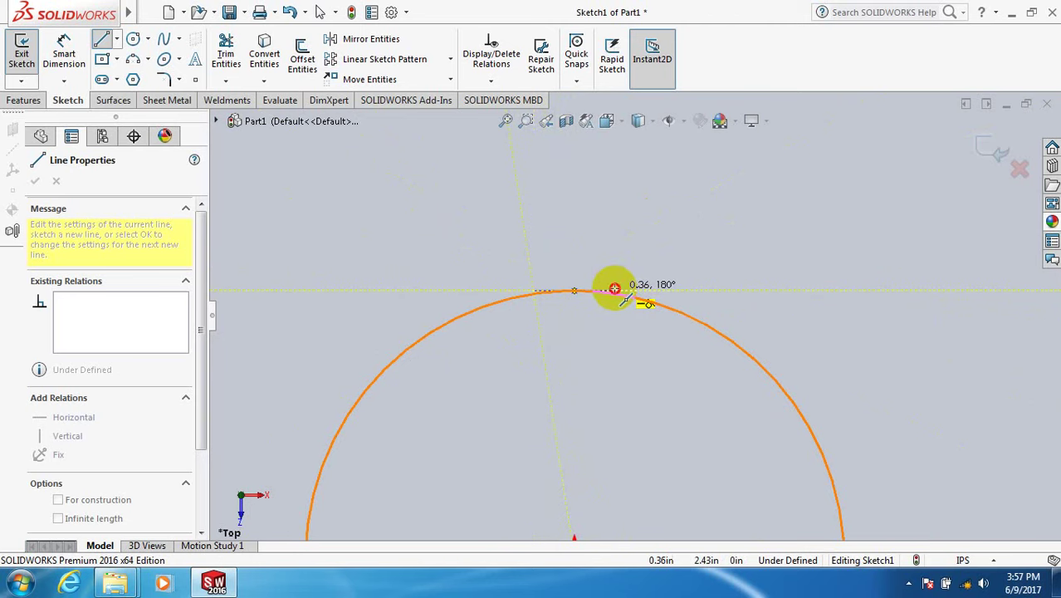
click(615, 288)
right_click(612, 287)
click(630, 295)
scroll(573, 322, down, 1)
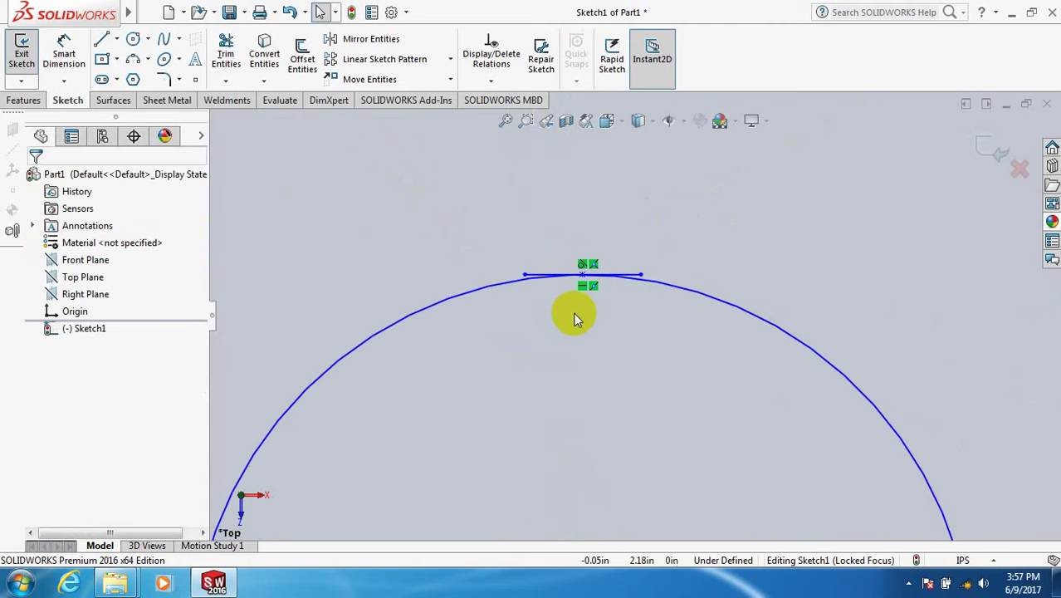
scroll(579, 317, down, 1)
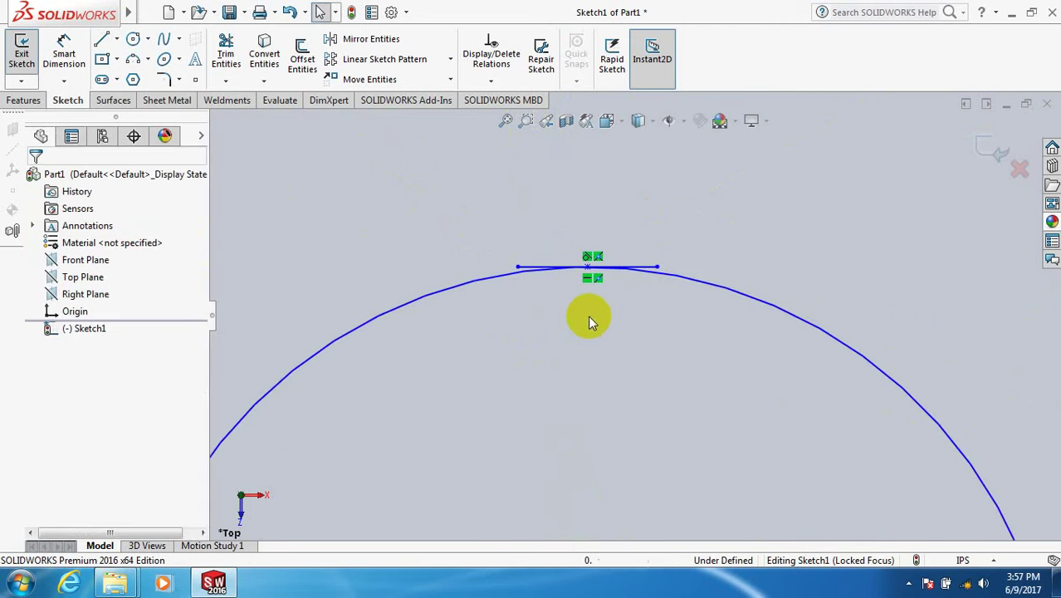
Draw a slanted line rising up and right from the horizontal line's left end.
click(100, 40)
click(517, 267)
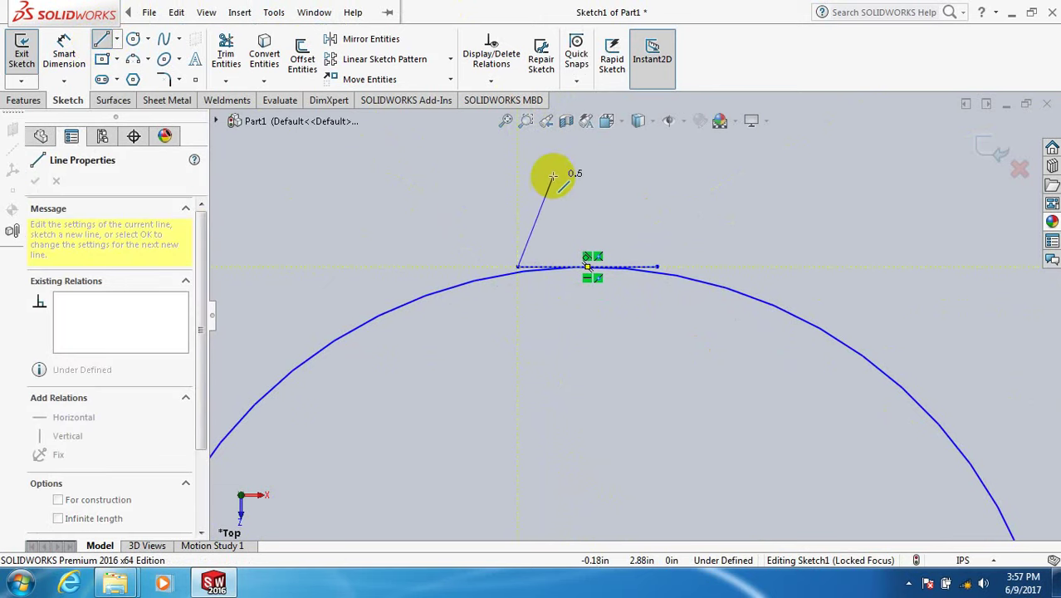
click(553, 174)
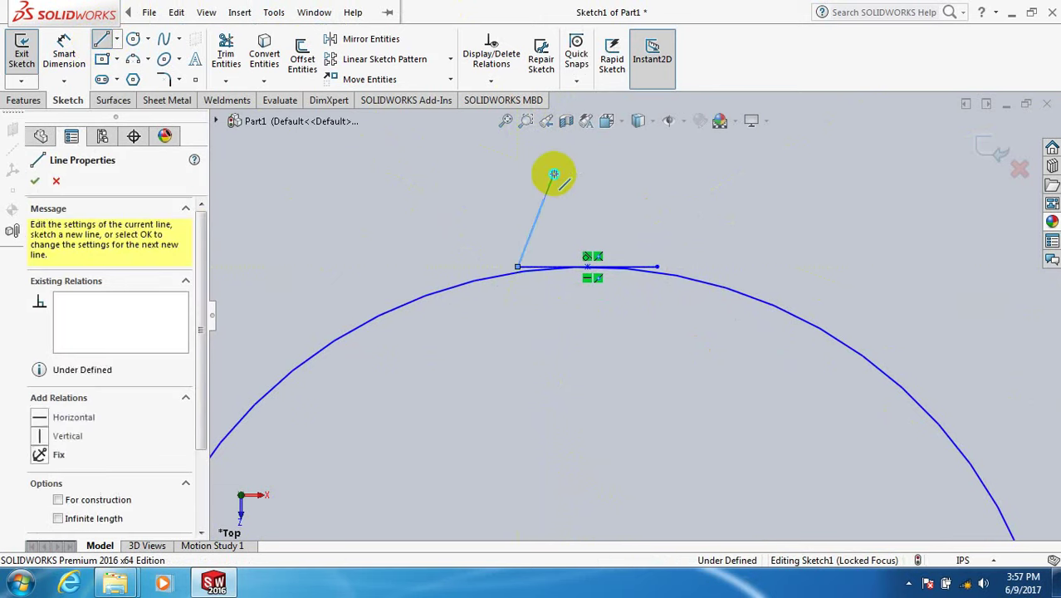
right_click(566, 171)
click(582, 183)
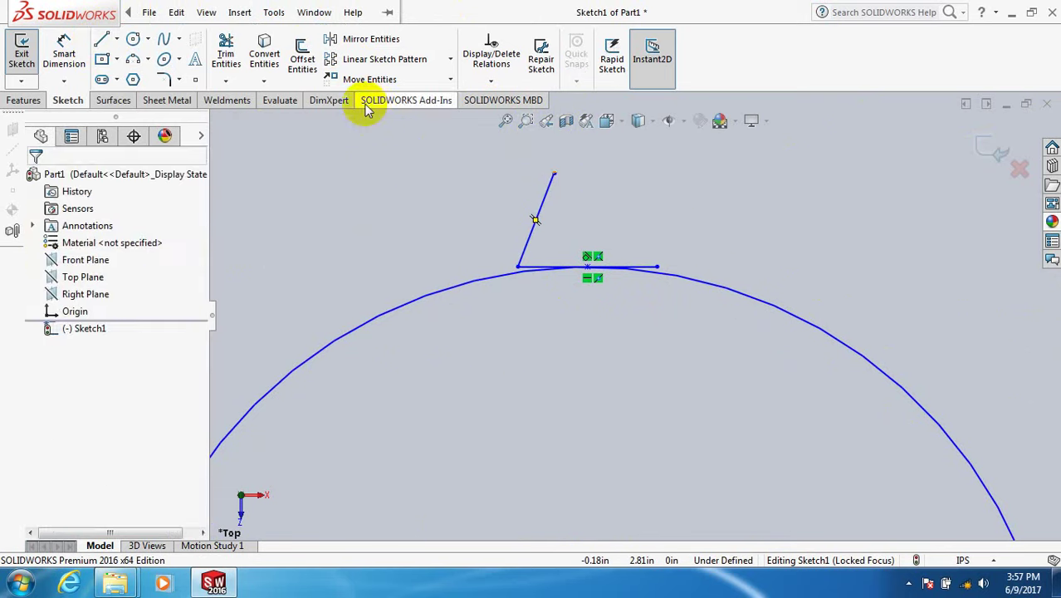
Draw a vertical line dropping down from the horizontal line's midpoint.
click(100, 39)
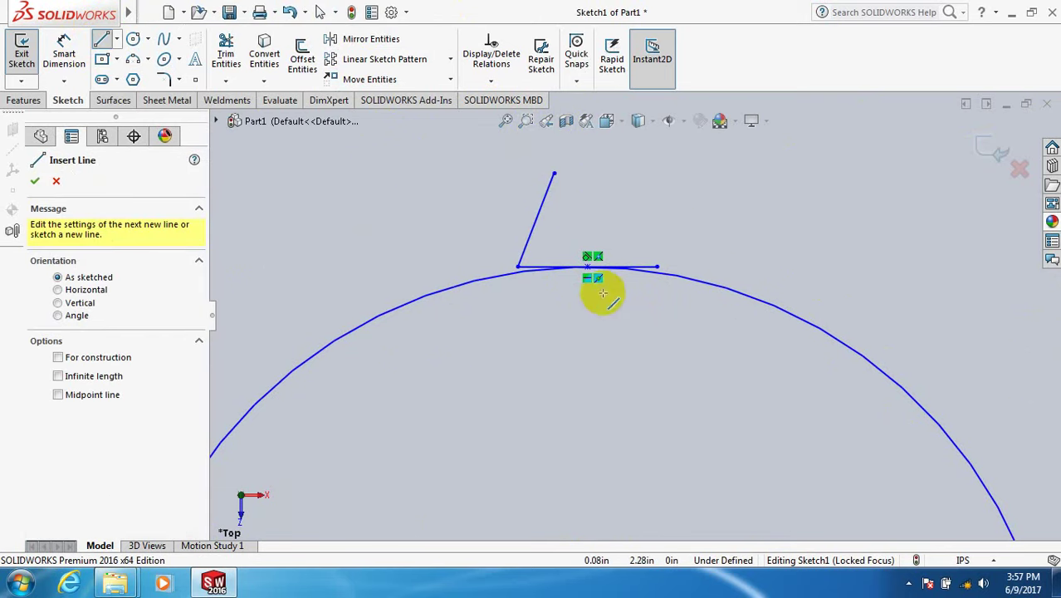
click(587, 267)
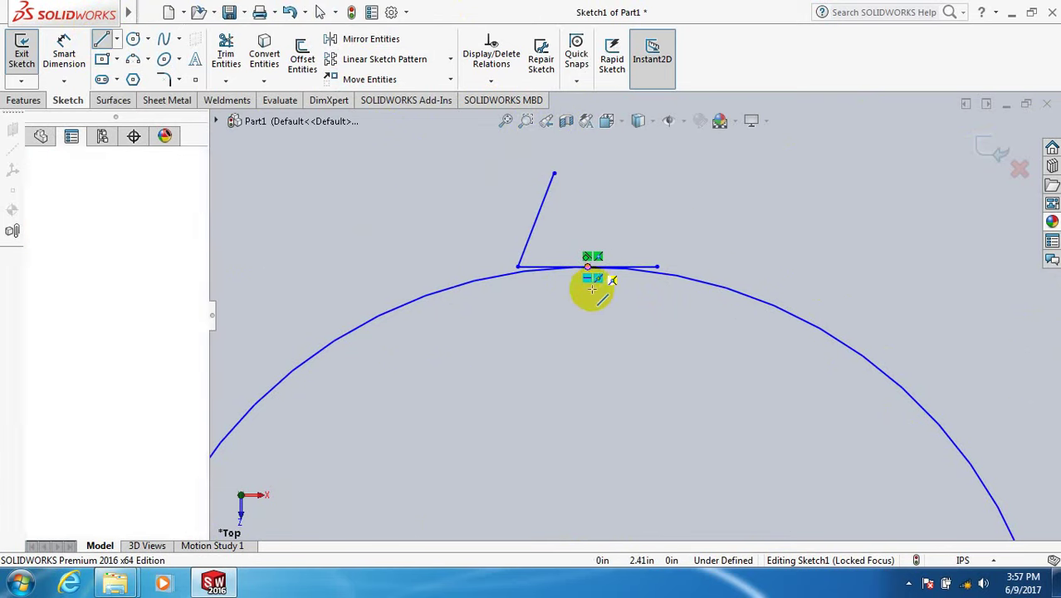
click(587, 344)
right_click(589, 346)
click(614, 359)
click(590, 332)
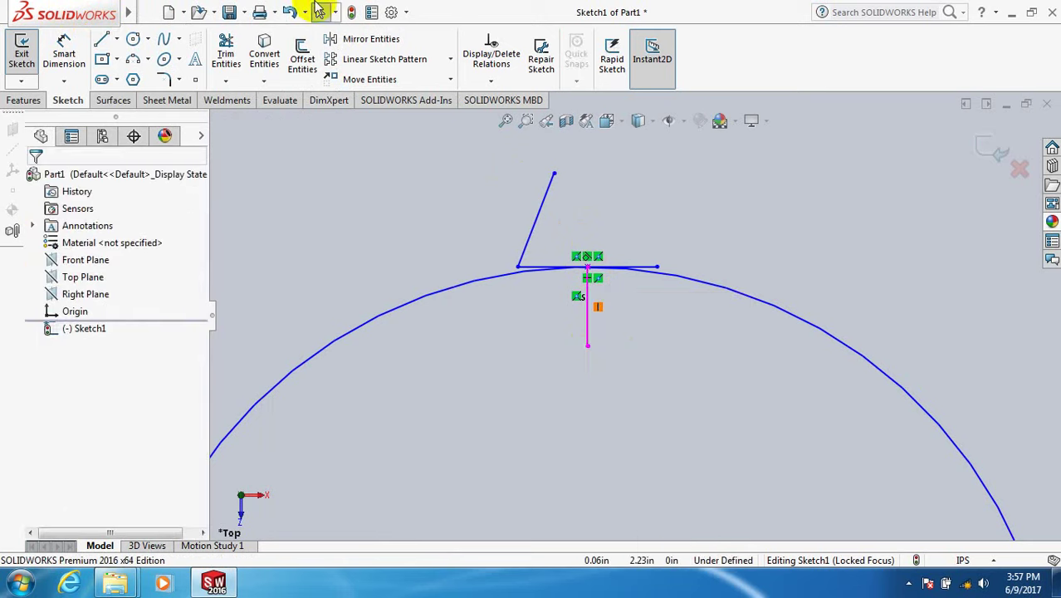
Mirror the slanted line across the vertical line onto the horizontal line's right end.
click(365, 40)
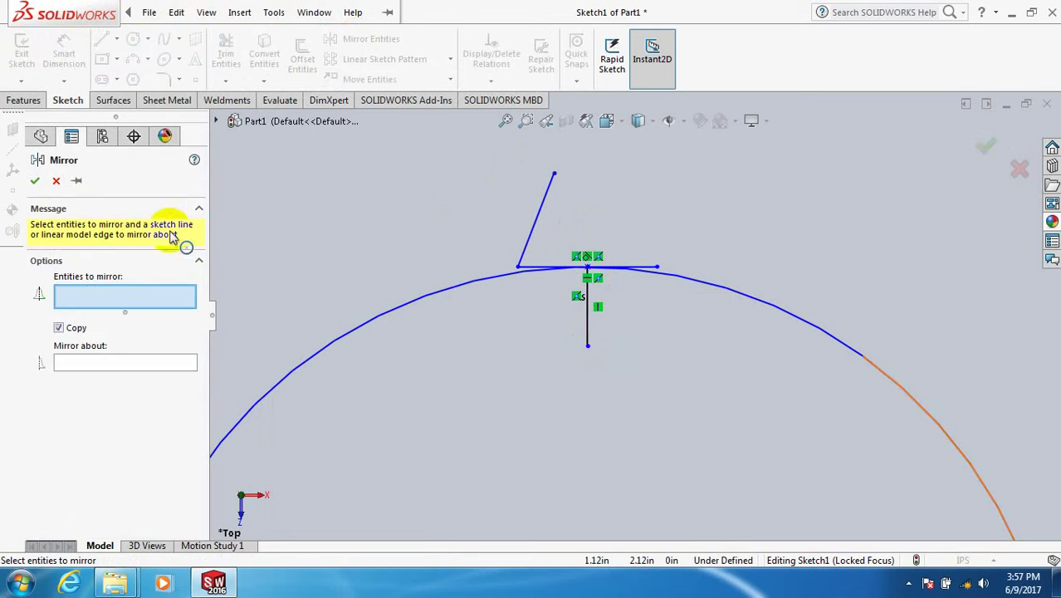
click(544, 210)
click(94, 365)
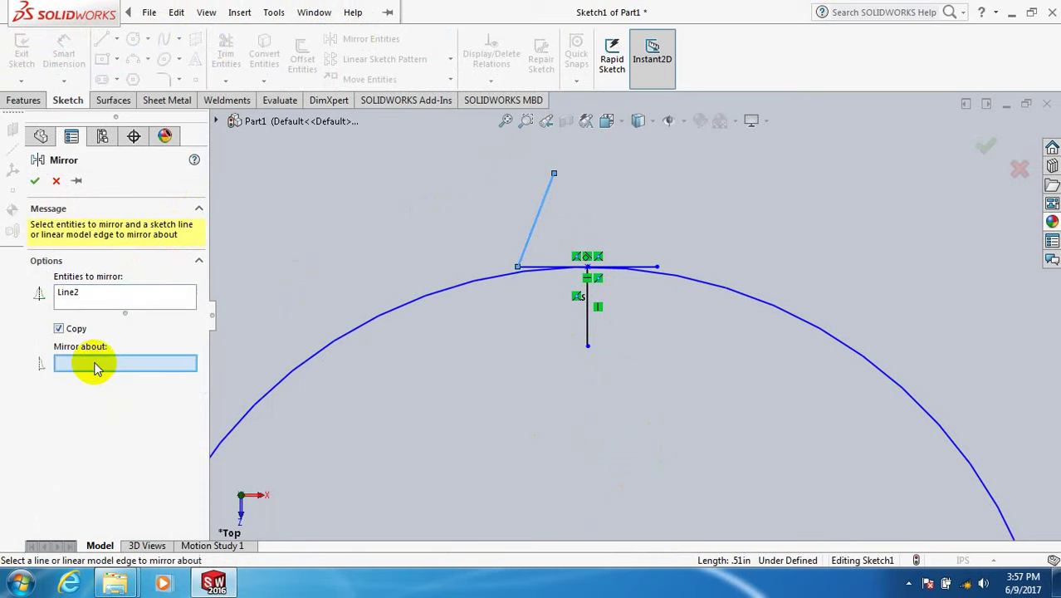
click(587, 326)
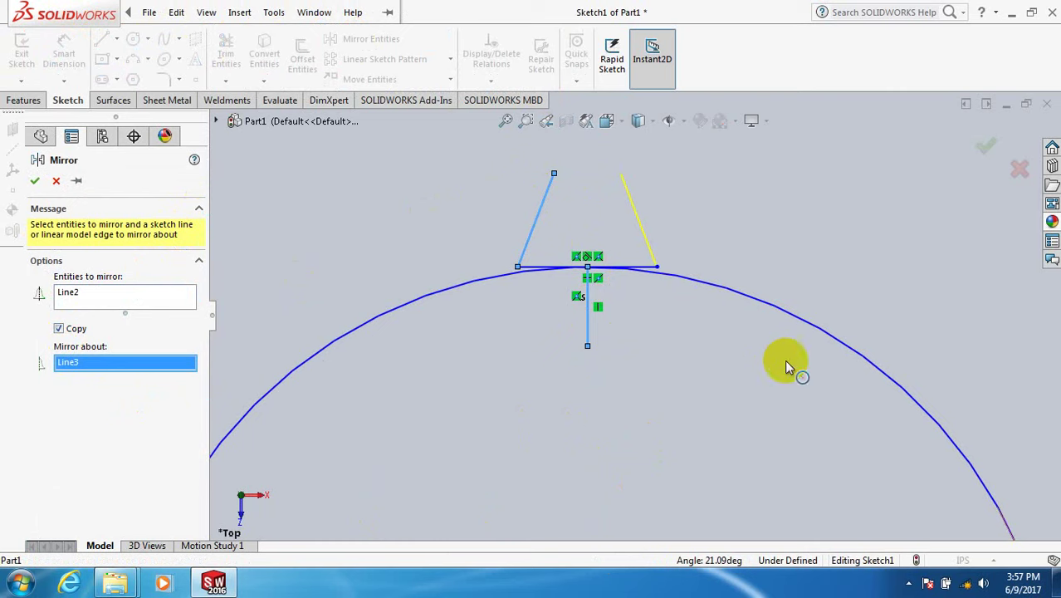
click(33, 183)
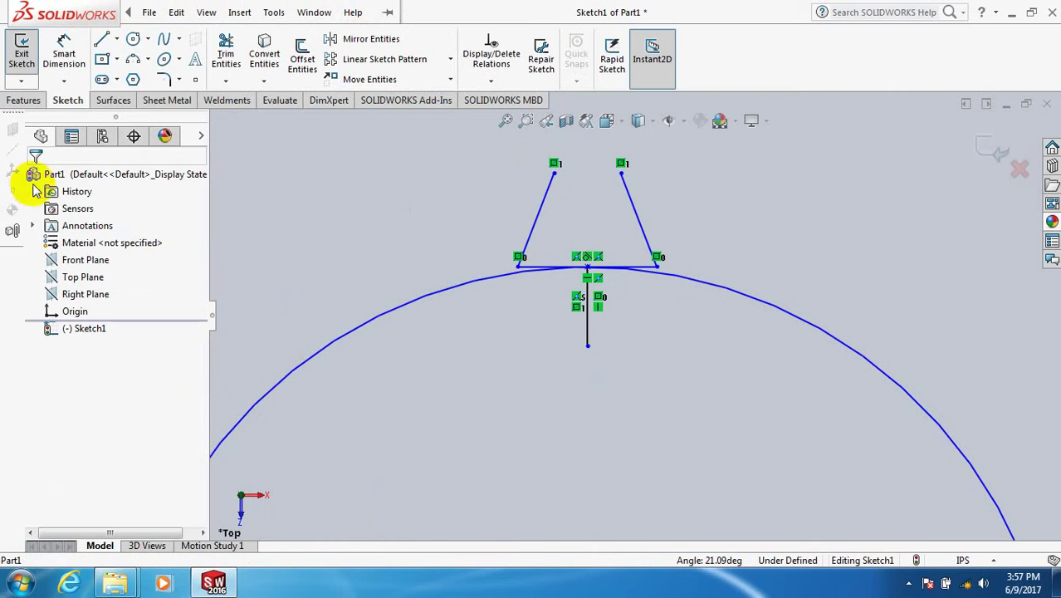
click(588, 332)
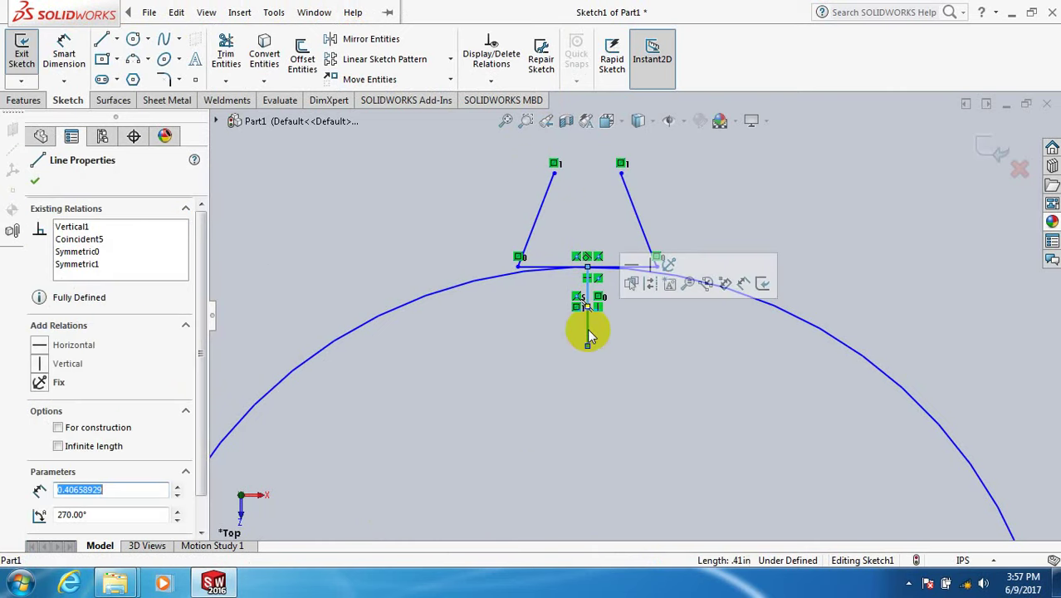
Delete the vertical line and draw the horizontal top edge joining the slanted lines' upper ends.
key(Delete)
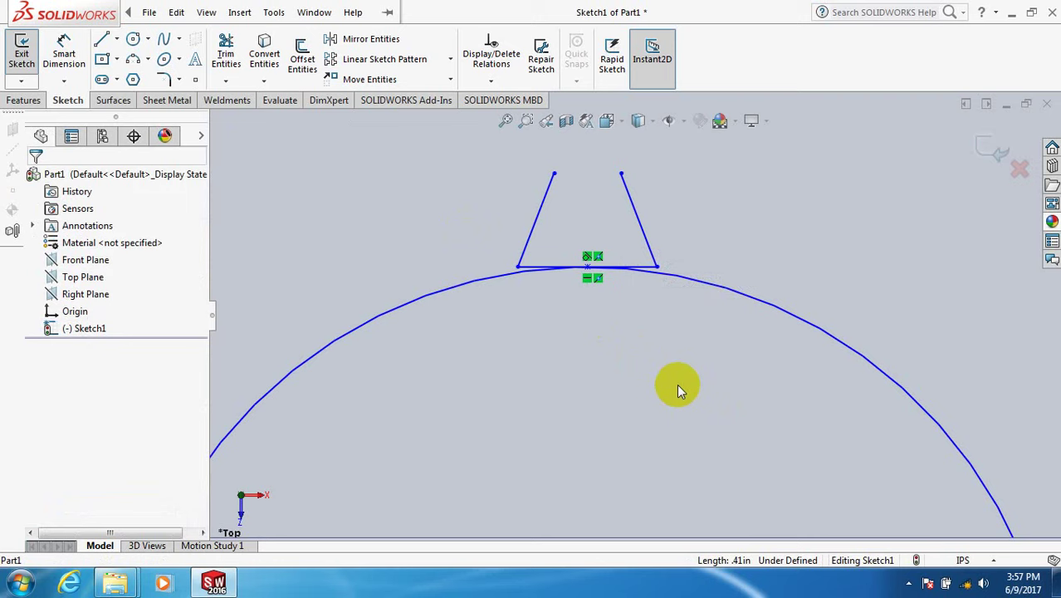
click(101, 39)
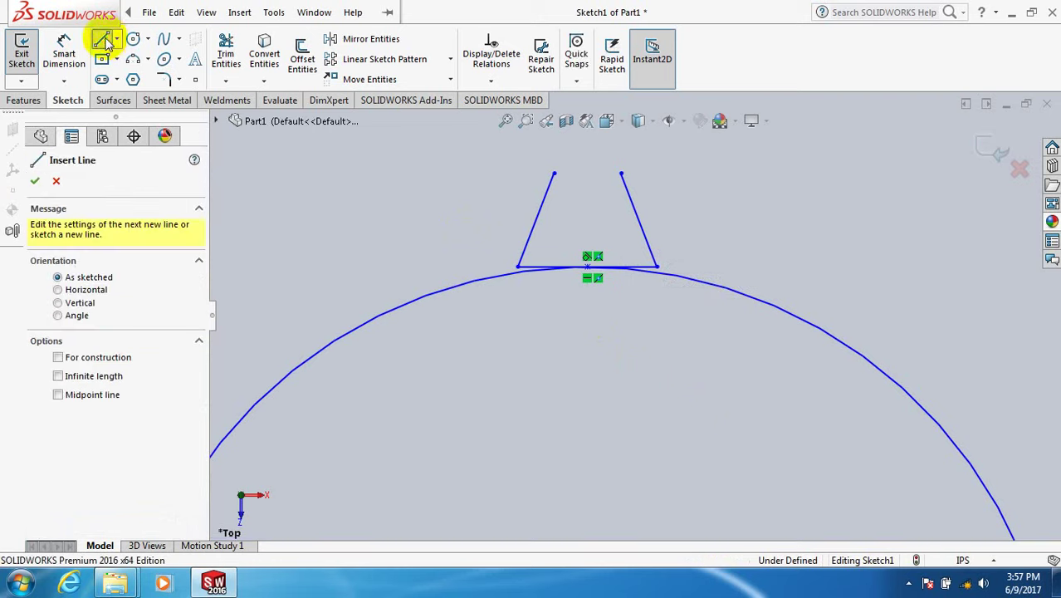
click(553, 173)
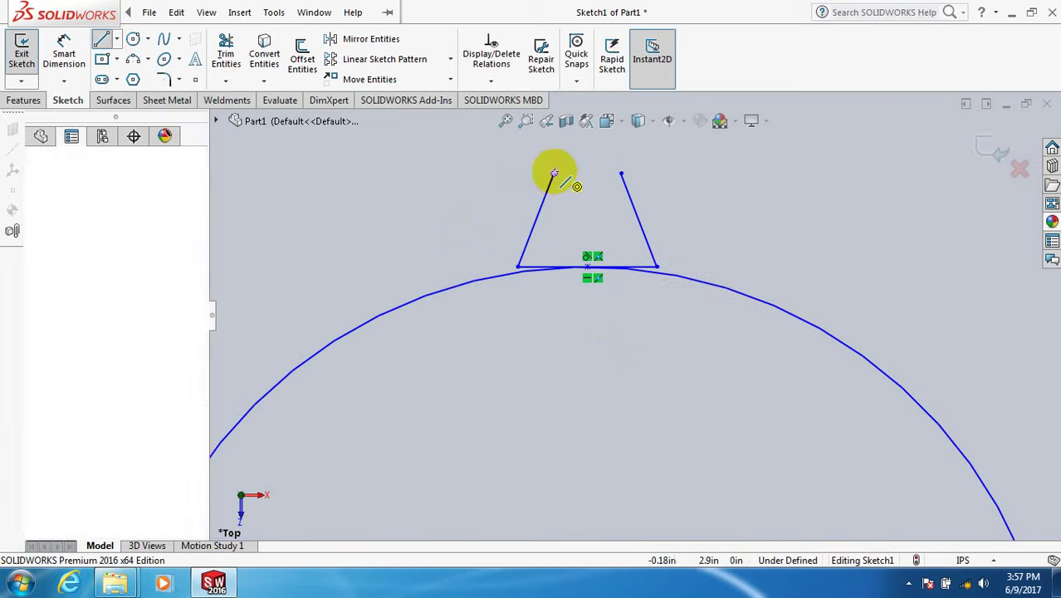
click(621, 174)
right_click(621, 174)
click(636, 184)
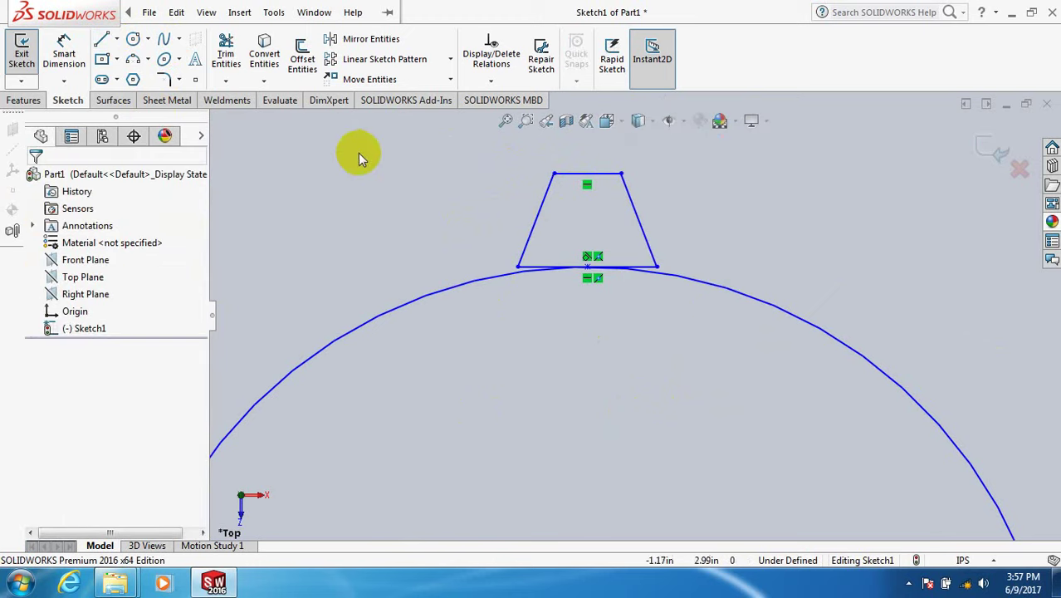
Extend the tooth's slanted sides down to meet the circle.
click(226, 81)
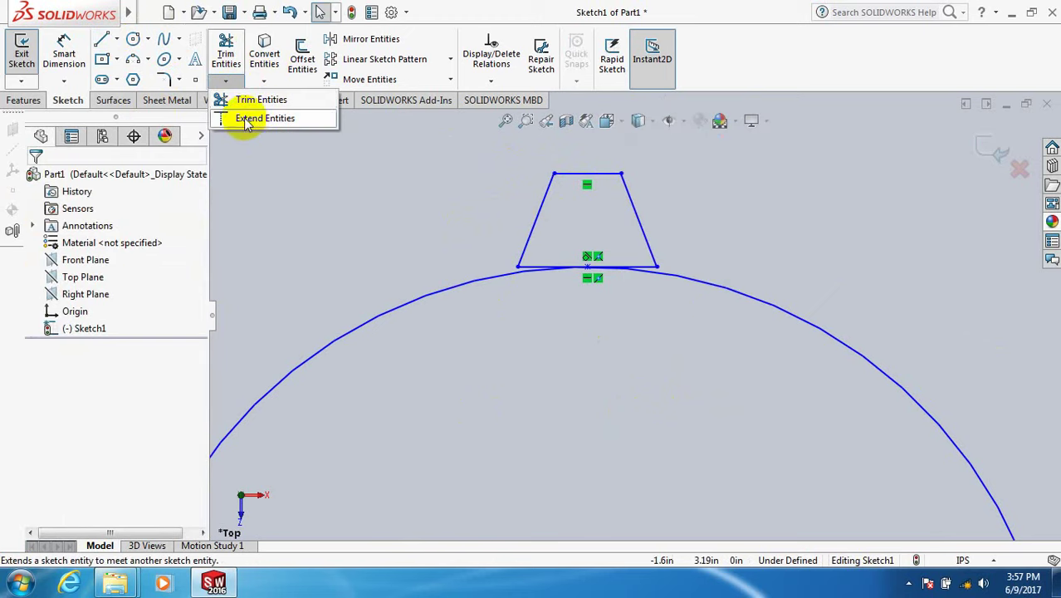
click(249, 118)
scroll(361, 178, down, 2)
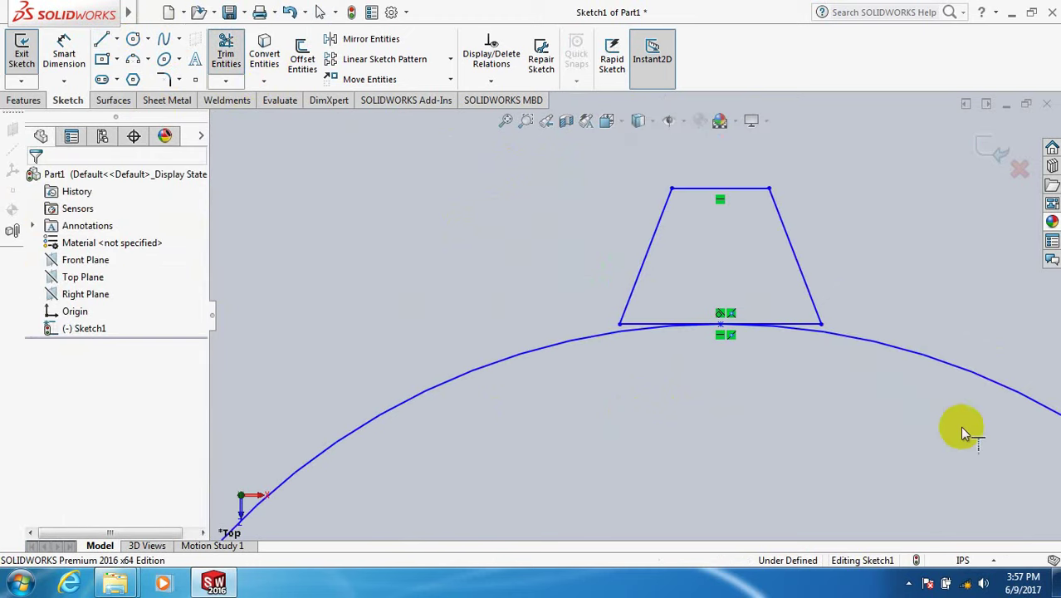
click(806, 284)
click(1033, 400)
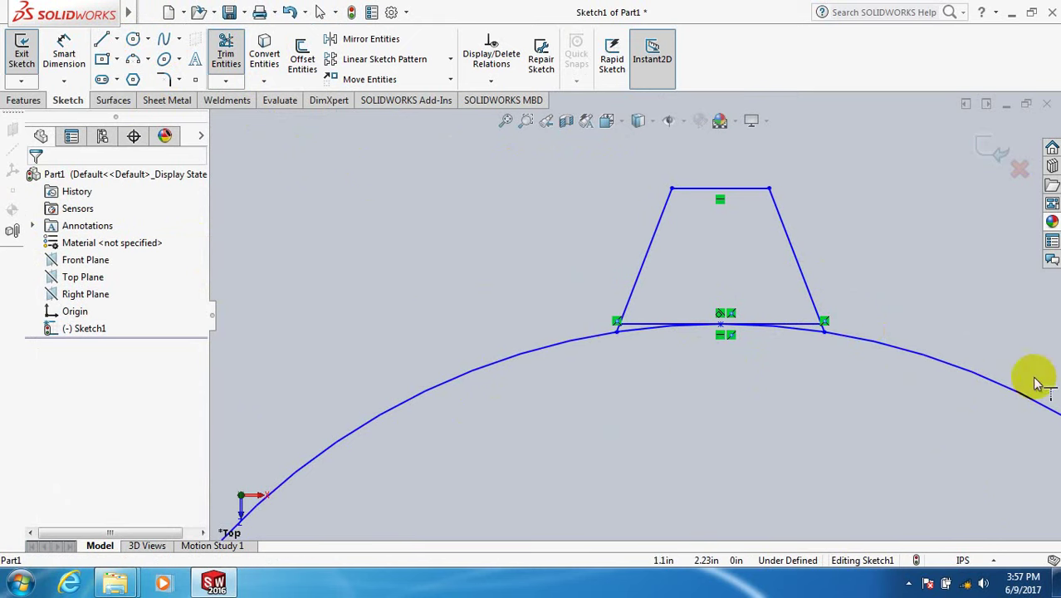
Power-trim away the tooth's base line and the arc beneath it.
click(227, 55)
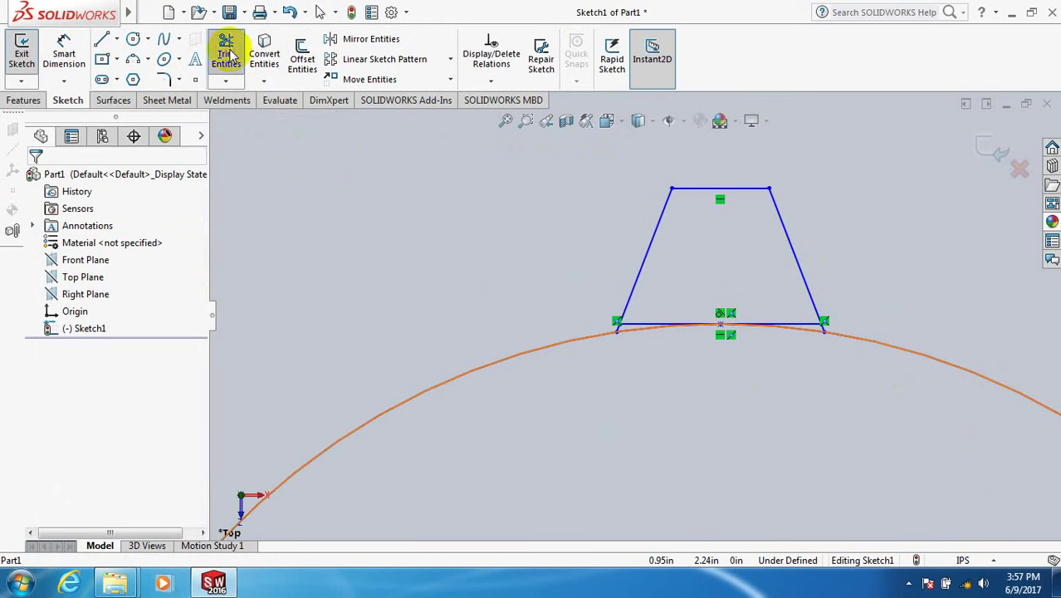
mouse_move(693, 256)
mouse_down()
mouse_move(683, 384)
mouse_move(752, 405)
mouse_move(764, 386)
mouse_move(760, 297)
mouse_up()
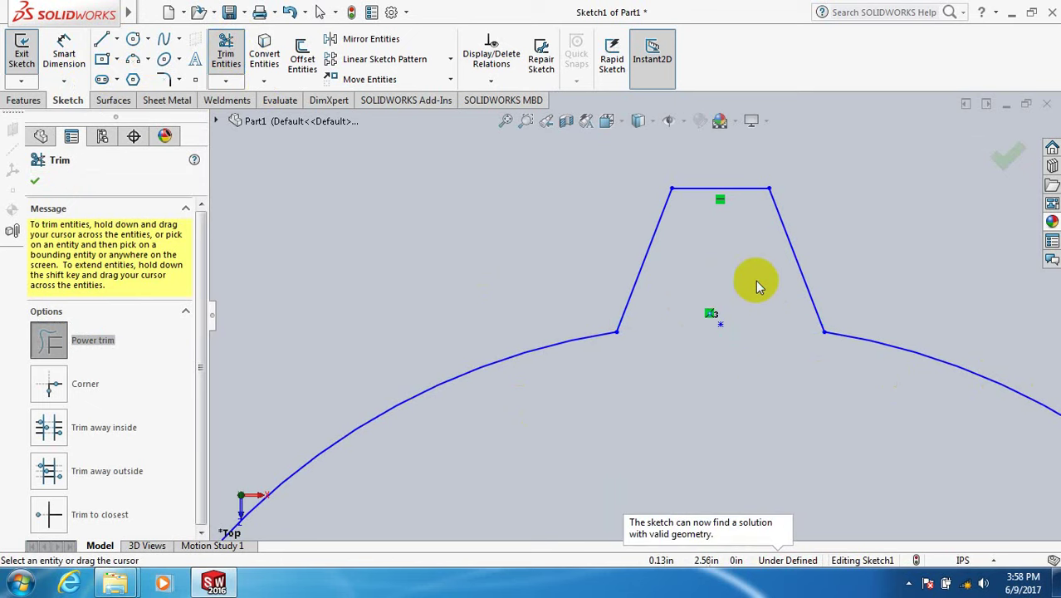
click(34, 181)
scroll(701, 394, up, 8)
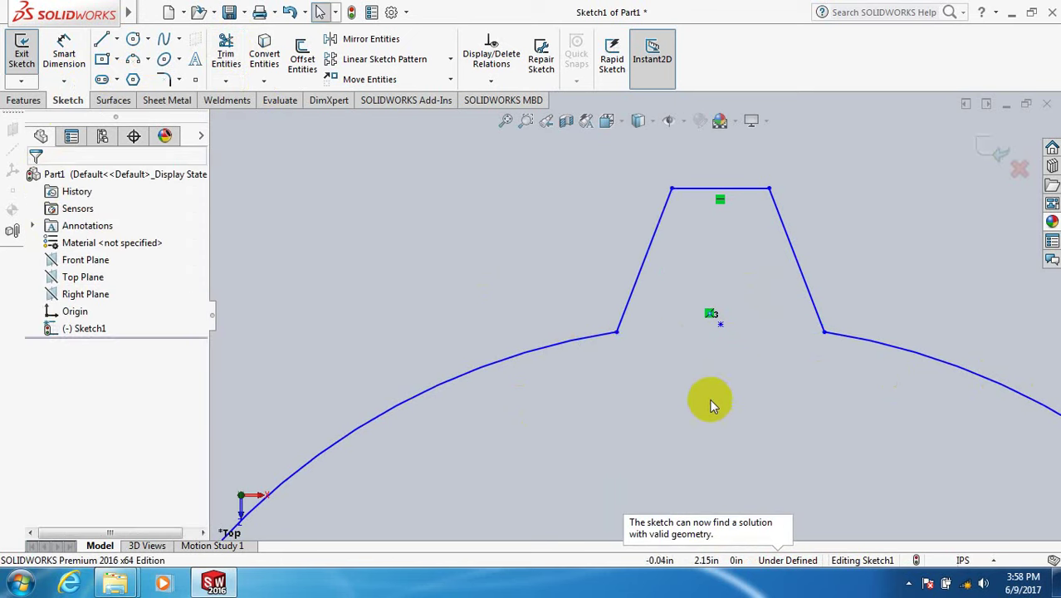
scroll(693, 449, down, 3)
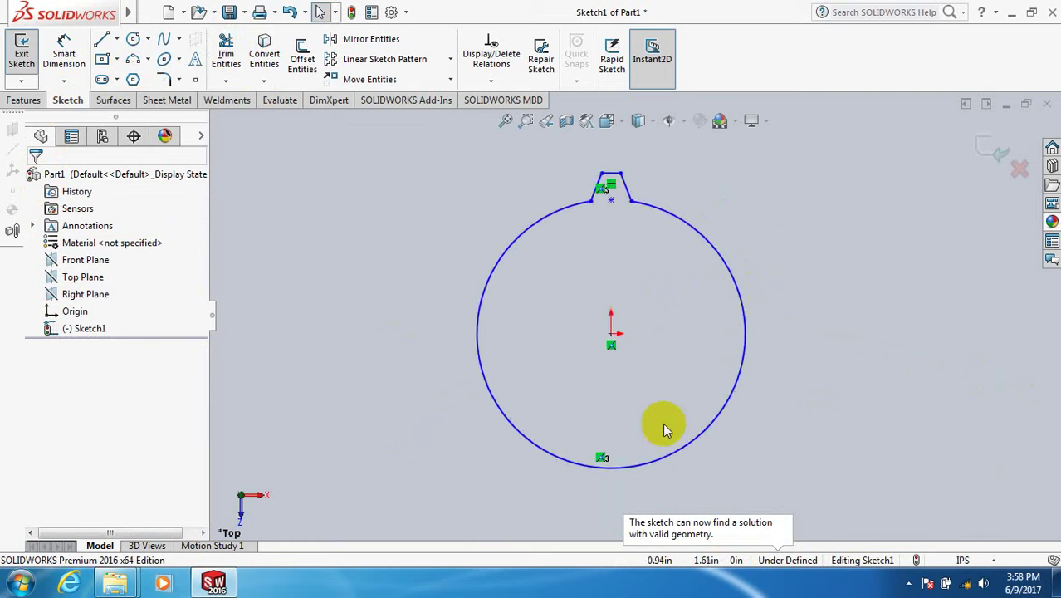
scroll(601, 304, down, 2)
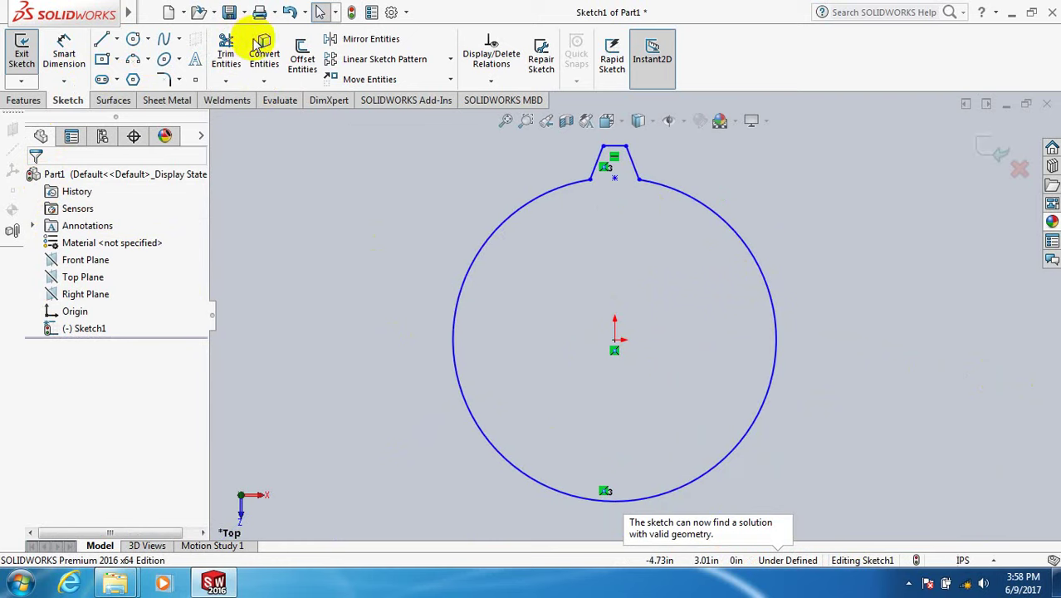
Start a circular sketch pattern using the tooth's right, top and left edges.
click(451, 63)
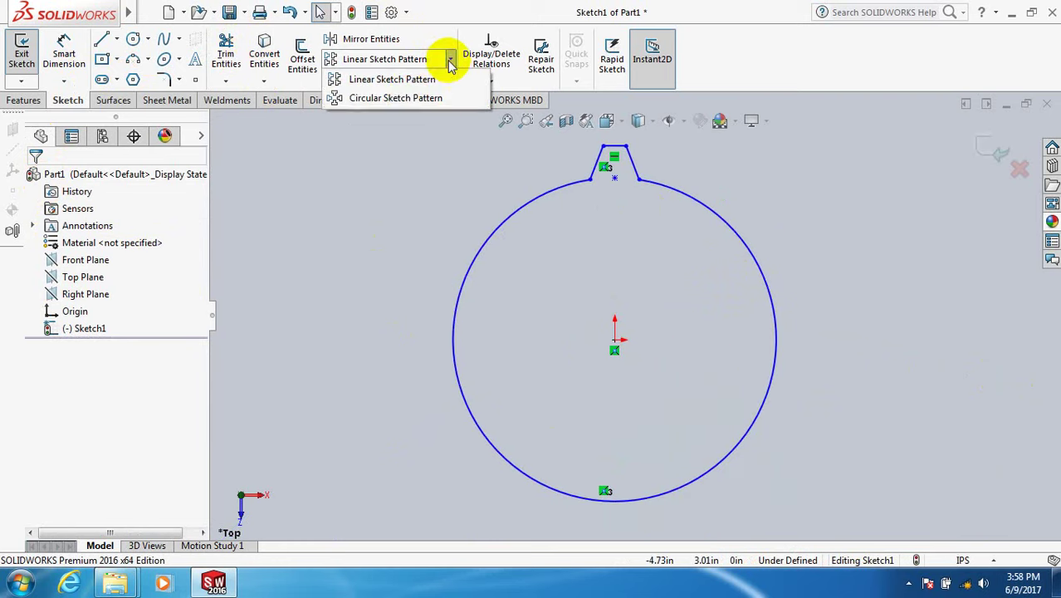
click(411, 100)
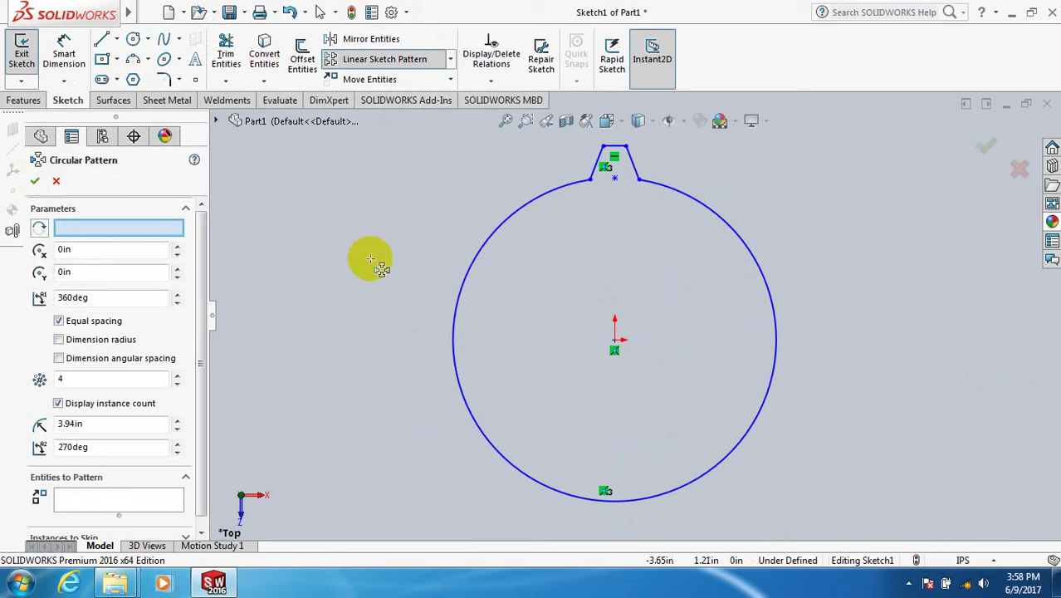
click(636, 170)
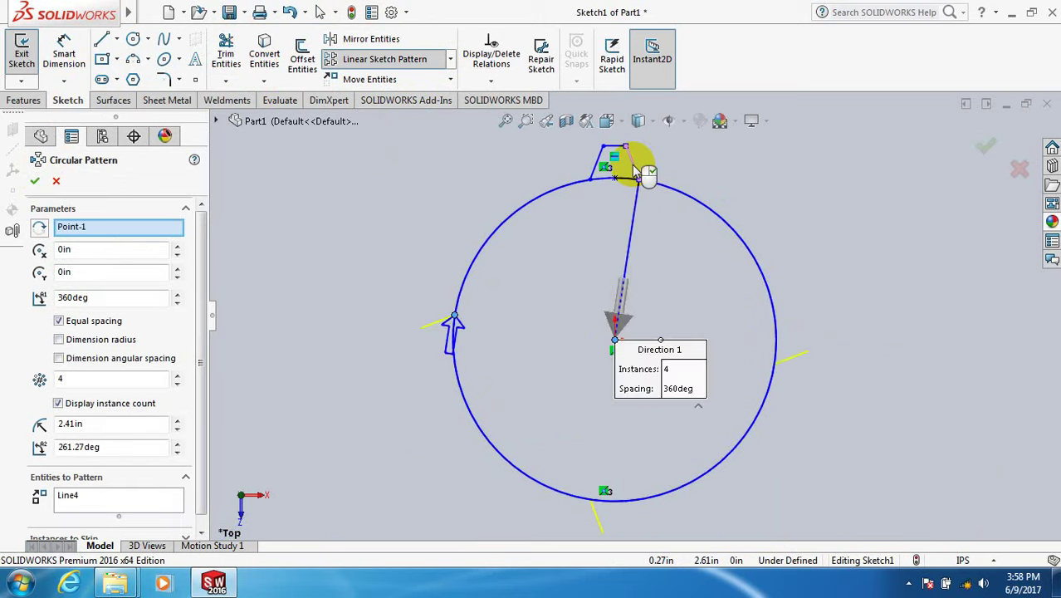
click(614, 147)
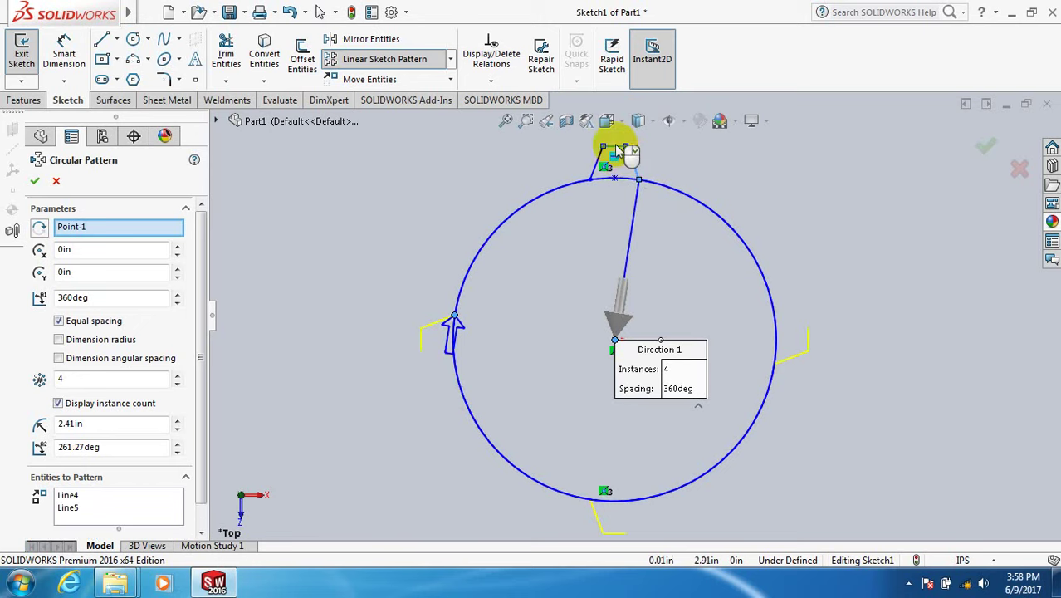
click(596, 171)
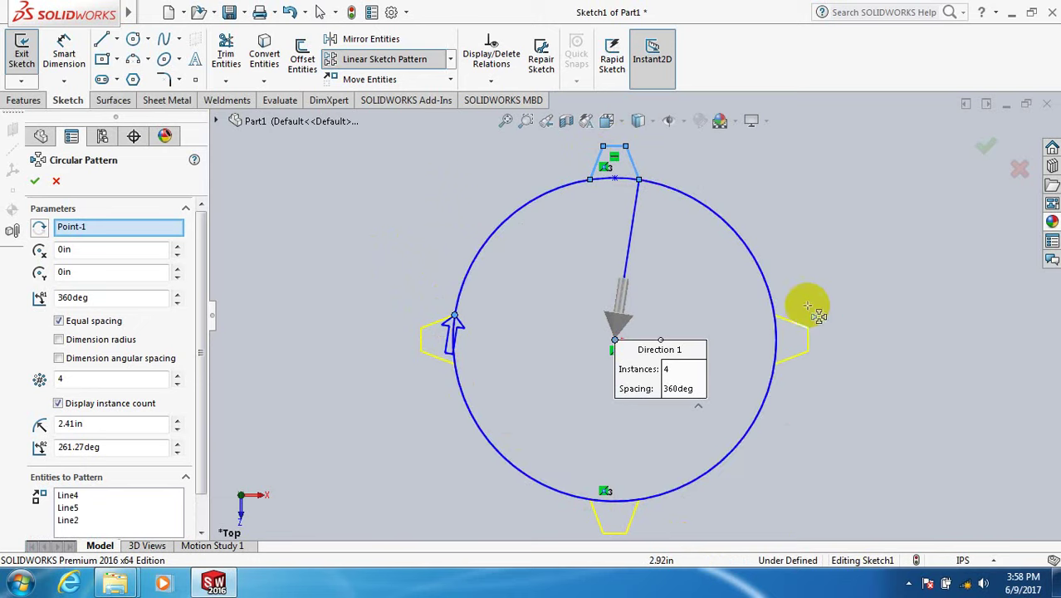
click(630, 498)
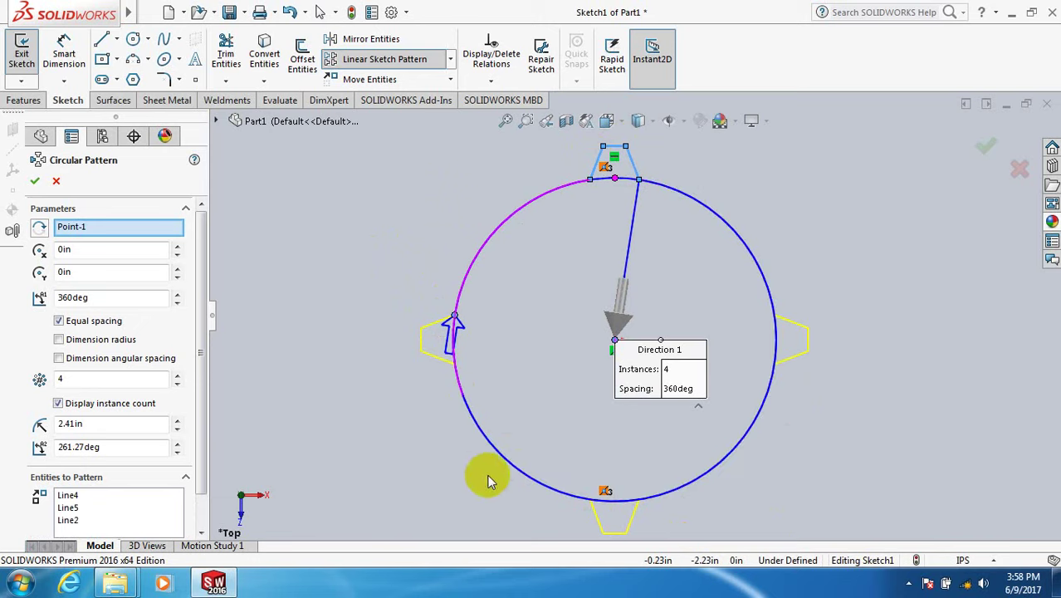
Set the circular pattern to 15 equally spaced teeth and apply it.
click(178, 376)
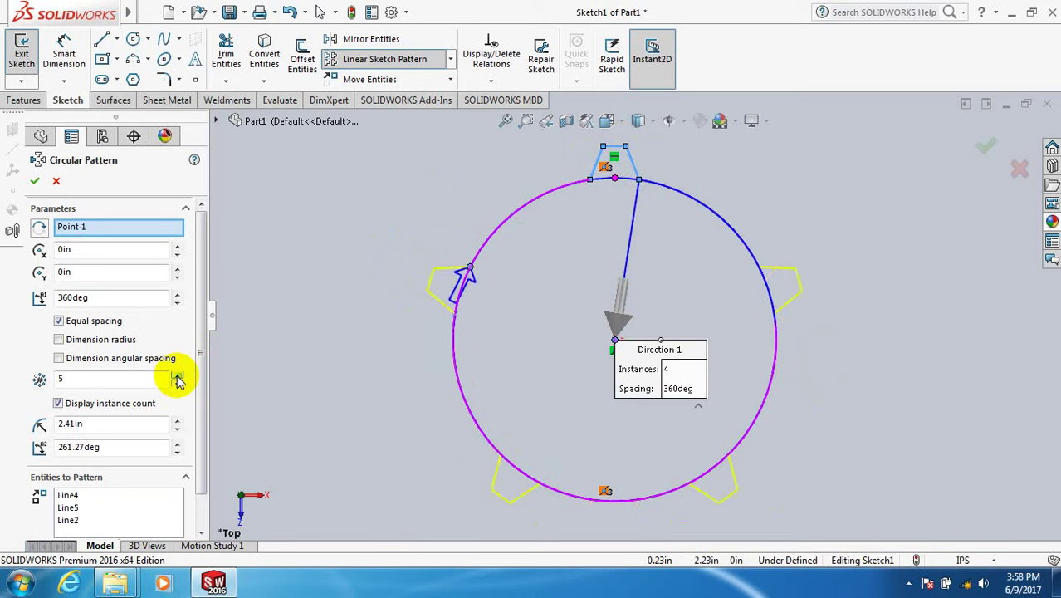
click(177, 375)
click(178, 375)
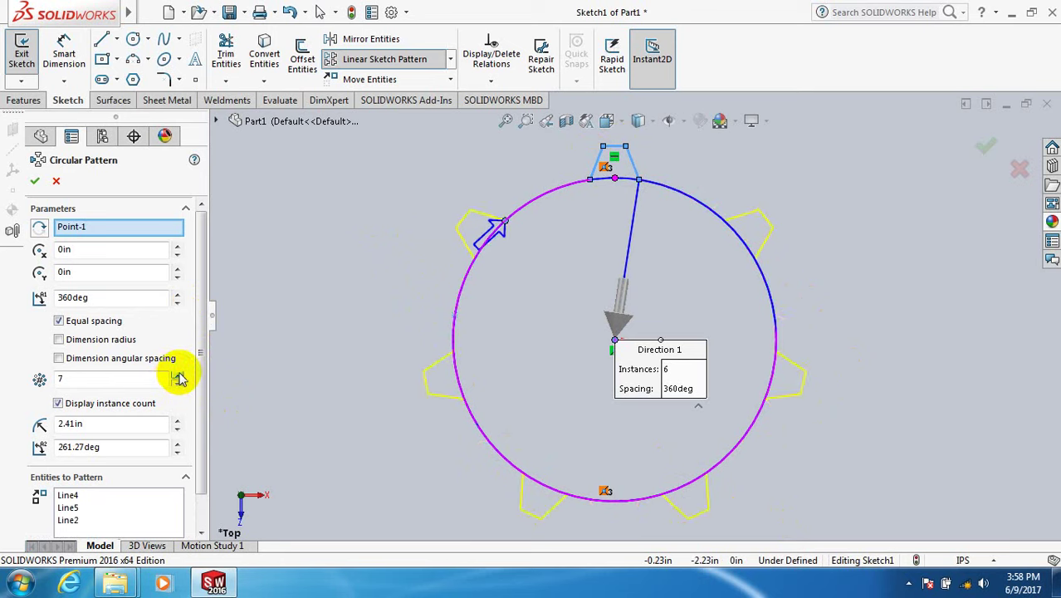
click(178, 375)
click(177, 376)
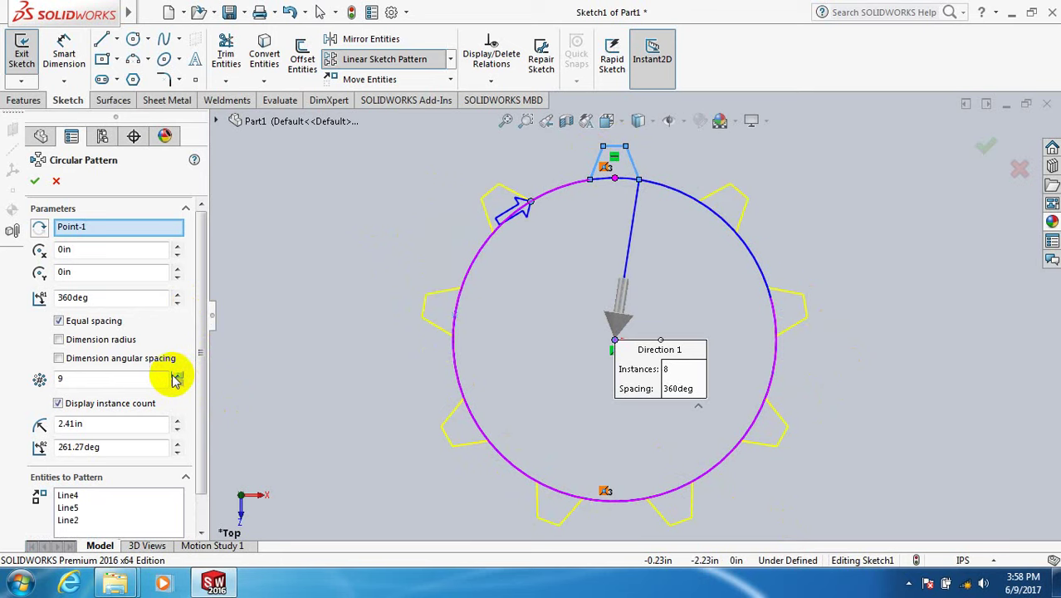
click(177, 375)
click(177, 375)
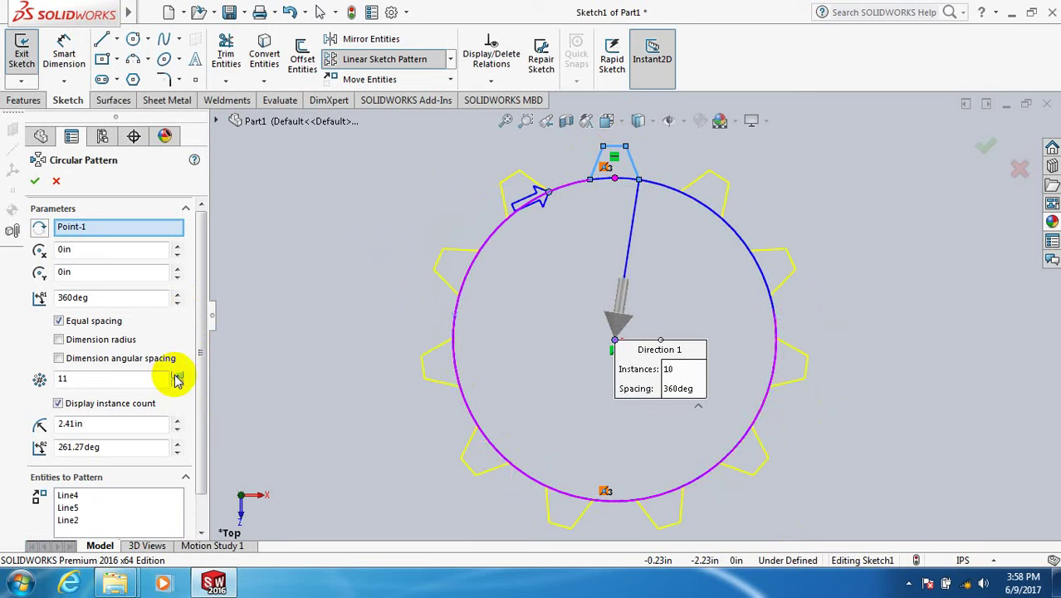
click(177, 375)
click(178, 375)
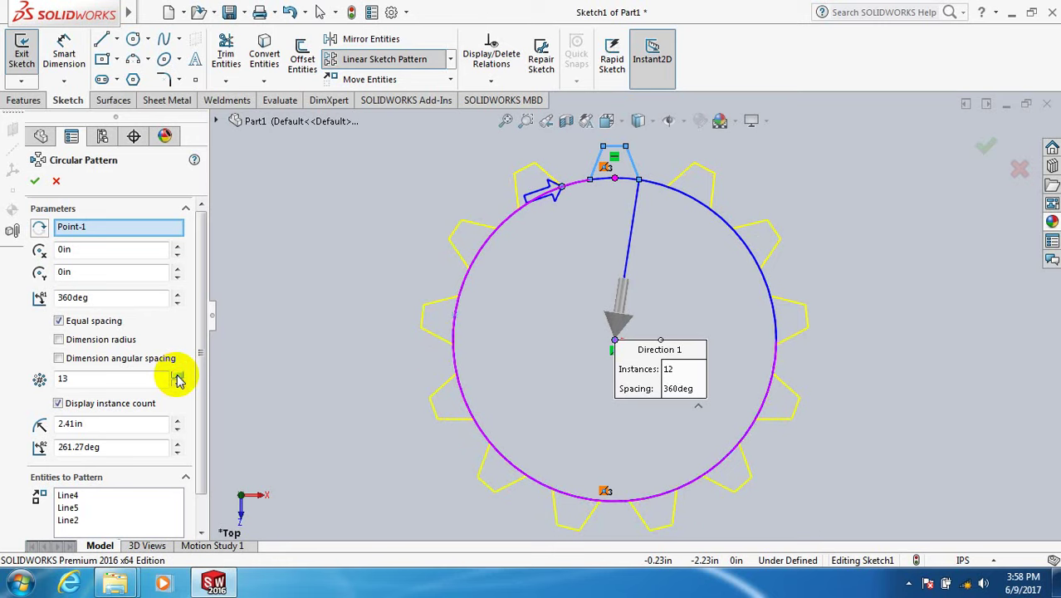
click(178, 375)
click(177, 375)
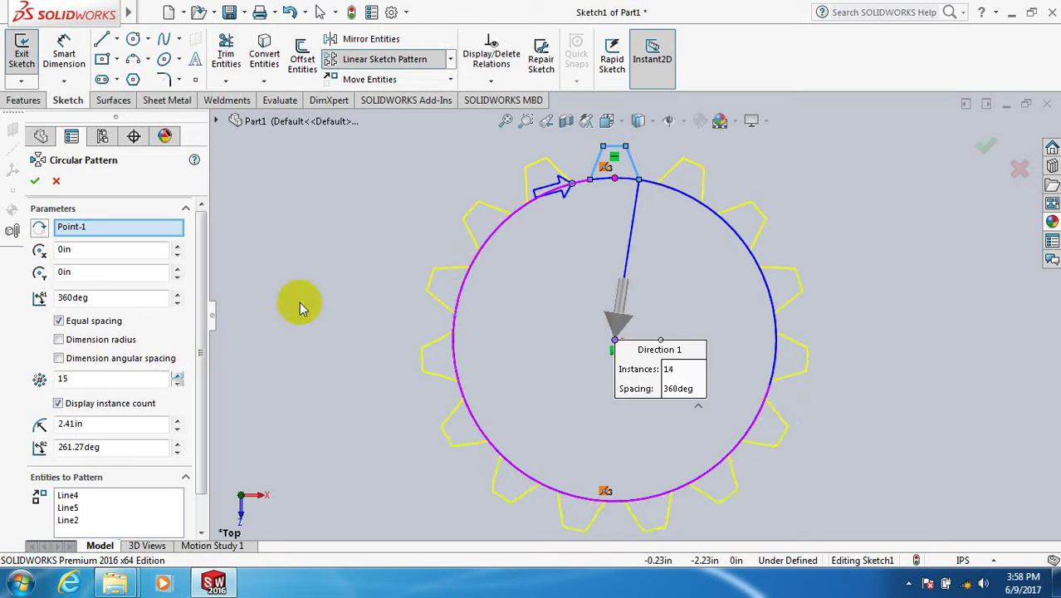
click(178, 375)
key(Up)
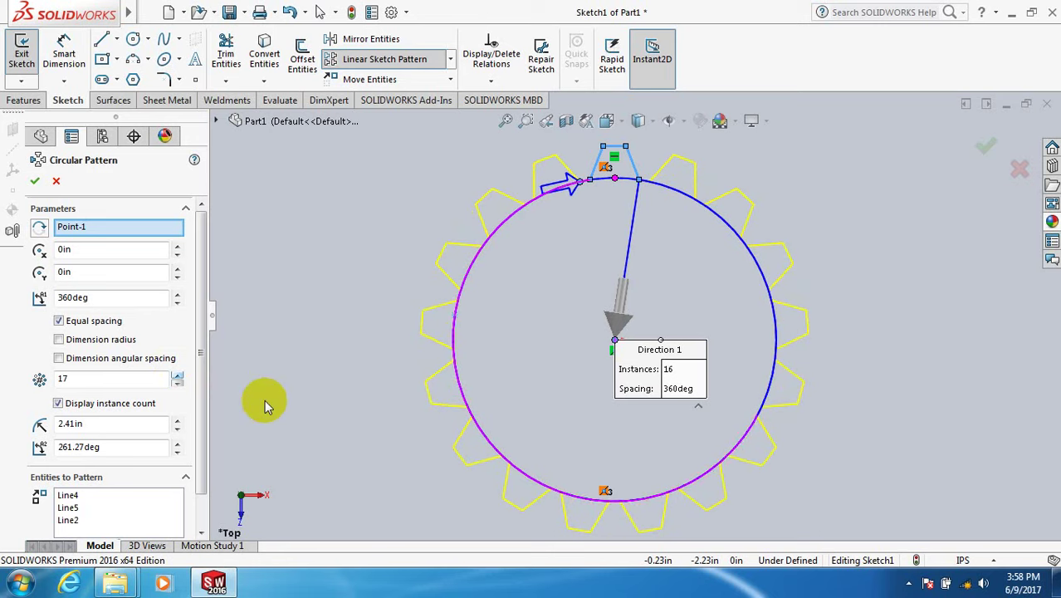
click(177, 382)
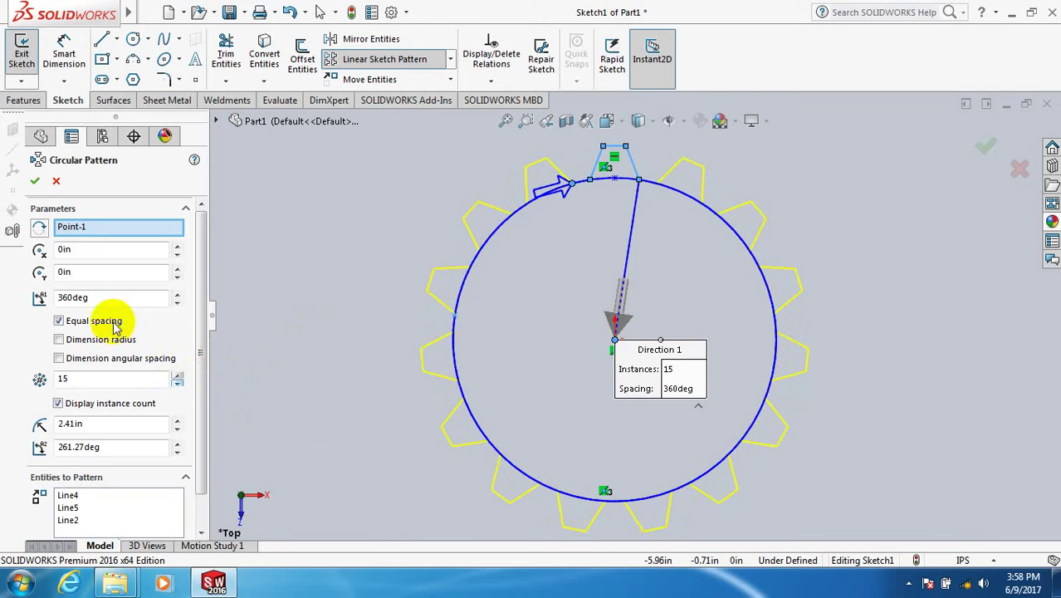
click(33, 182)
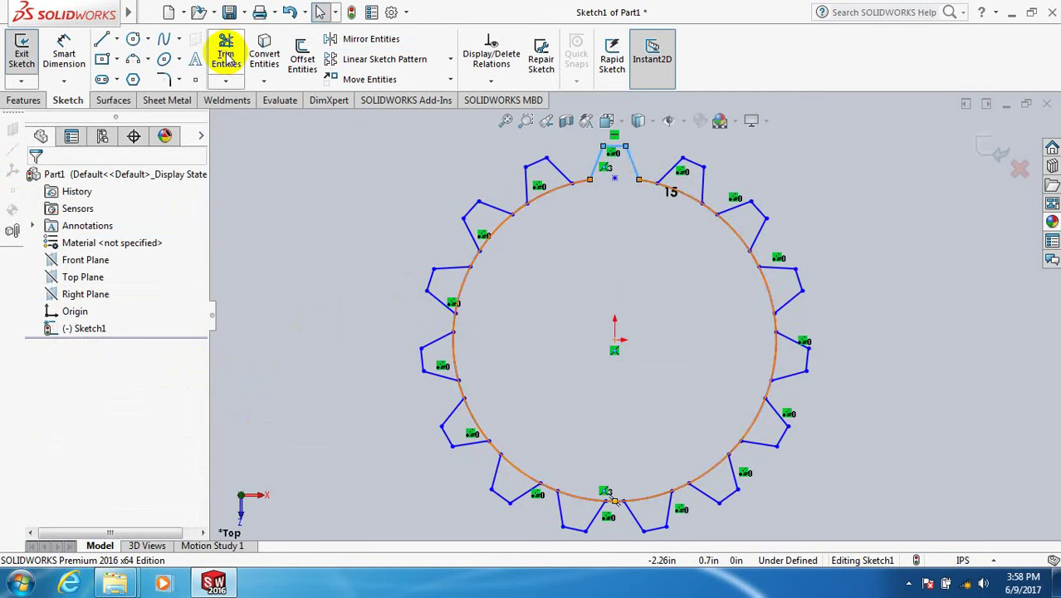
click(490, 283)
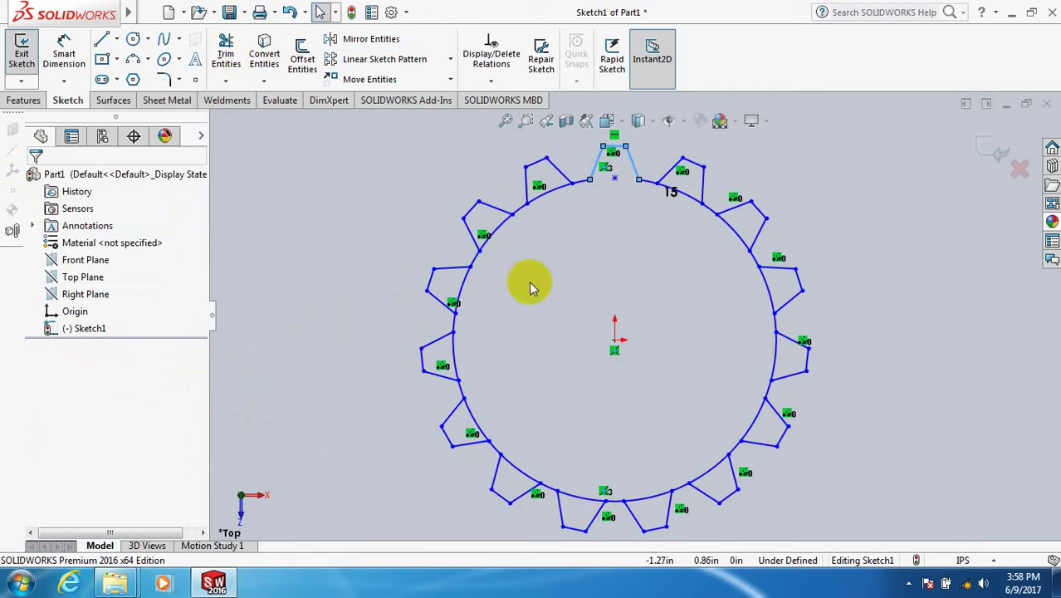
Power-trim the circle arcs beneath all 15 teeth, working around the gear.
click(226, 56)
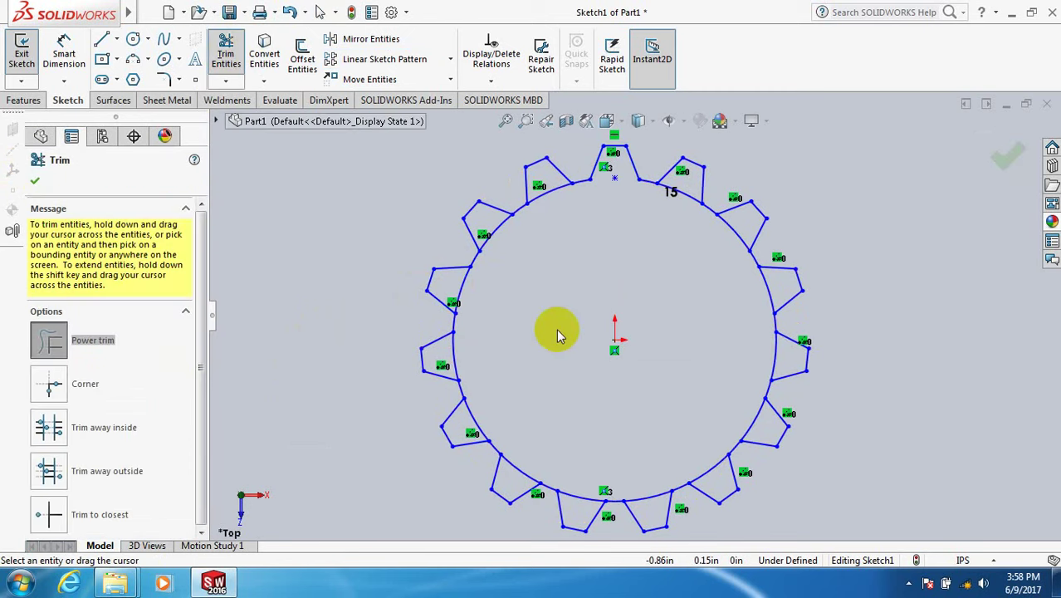
mouse_move(561, 217)
mouse_down()
mouse_move(539, 177)
mouse_move(552, 208)
mouse_move(533, 236)
mouse_move(489, 233)
mouse_move(490, 223)
mouse_move(509, 244)
mouse_up()
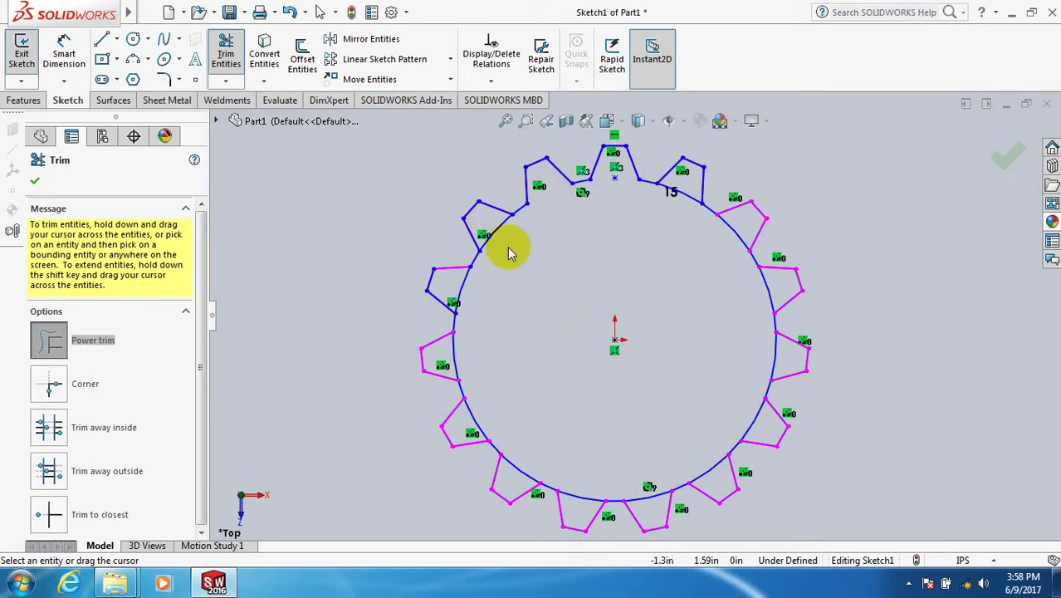
scroll(523, 249, down, 2)
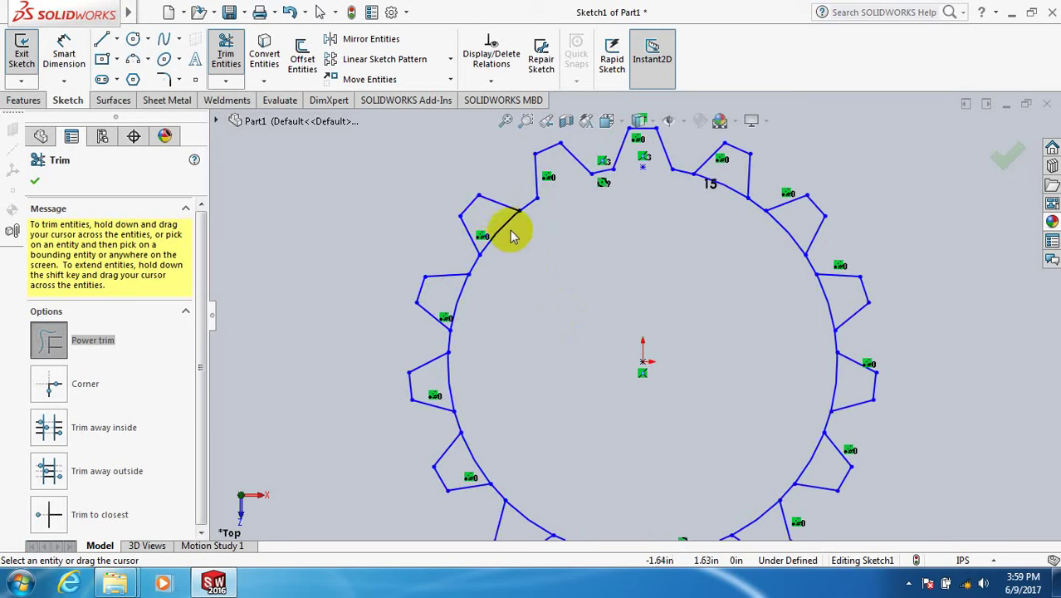
mouse_move(505, 224)
mouse_down()
mouse_move(515, 251)
mouse_move(481, 296)
mouse_move(447, 302)
mouse_move(461, 366)
mouse_move(441, 373)
mouse_move(484, 433)
mouse_move(461, 449)
mouse_move(719, 178)
mouse_move(777, 240)
mouse_move(792, 230)
mouse_move(808, 294)
mouse_move(827, 296)
mouse_move(822, 365)
mouse_up()
scroll(660, 282, down, 5)
scroll(650, 344, up, 4)
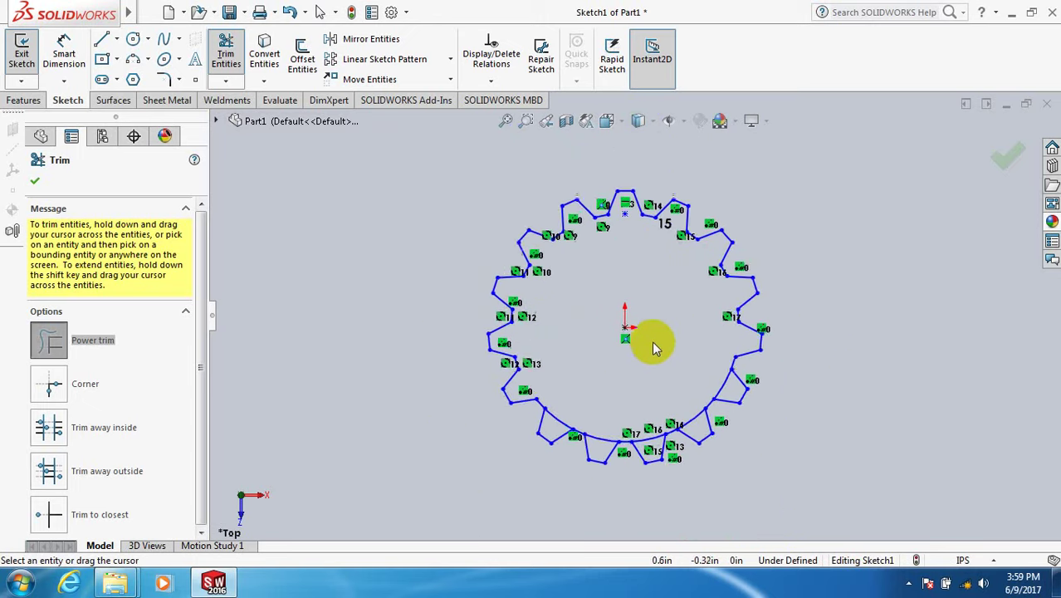
mouse_move(726, 384)
mouse_down()
mouse_move(739, 388)
mouse_move(680, 429)
mouse_move(694, 429)
mouse_move(648, 424)
mouse_move(644, 451)
mouse_move(539, 434)
mouse_up()
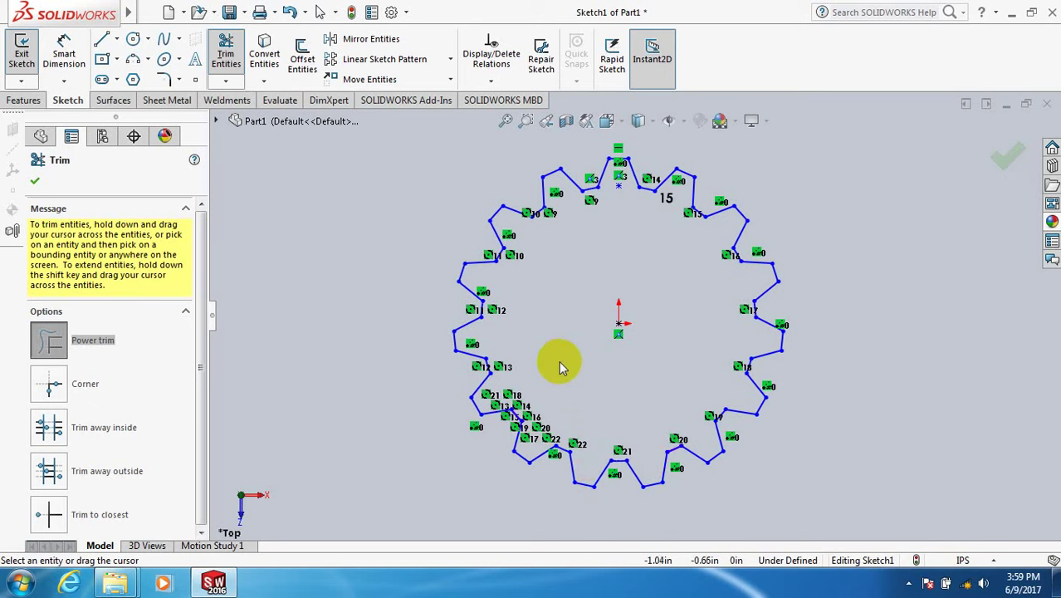
click(35, 180)
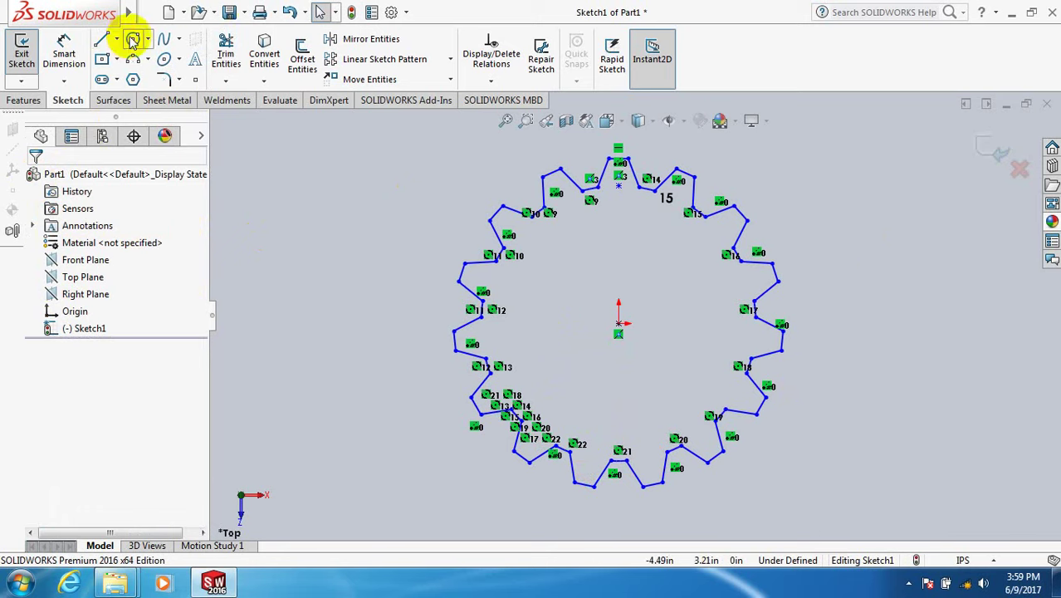
Draw a 1.41 in radius bore circle at the origin and exit the sketch.
click(133, 39)
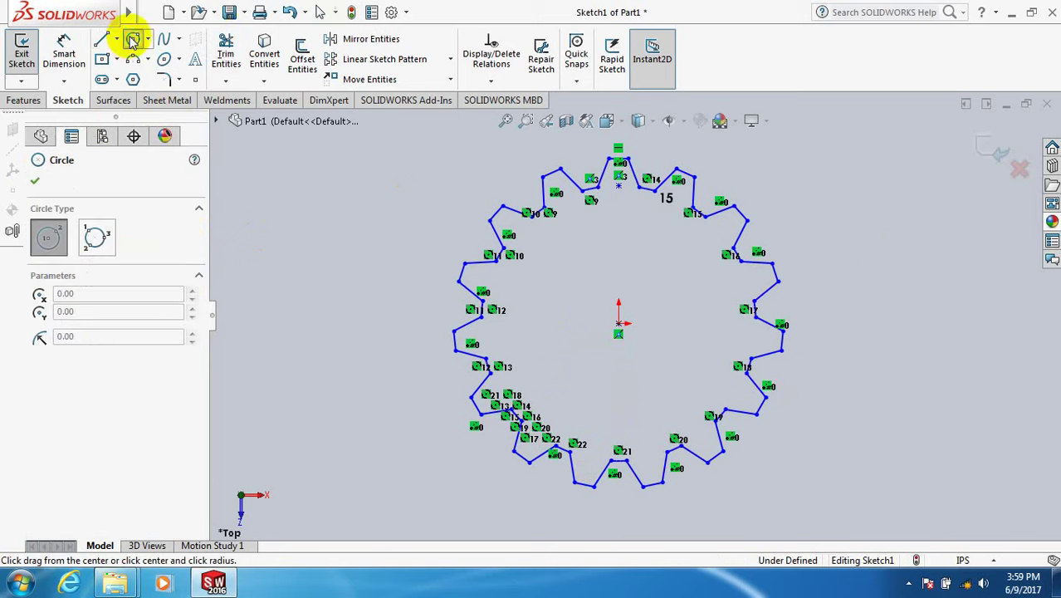
click(618, 324)
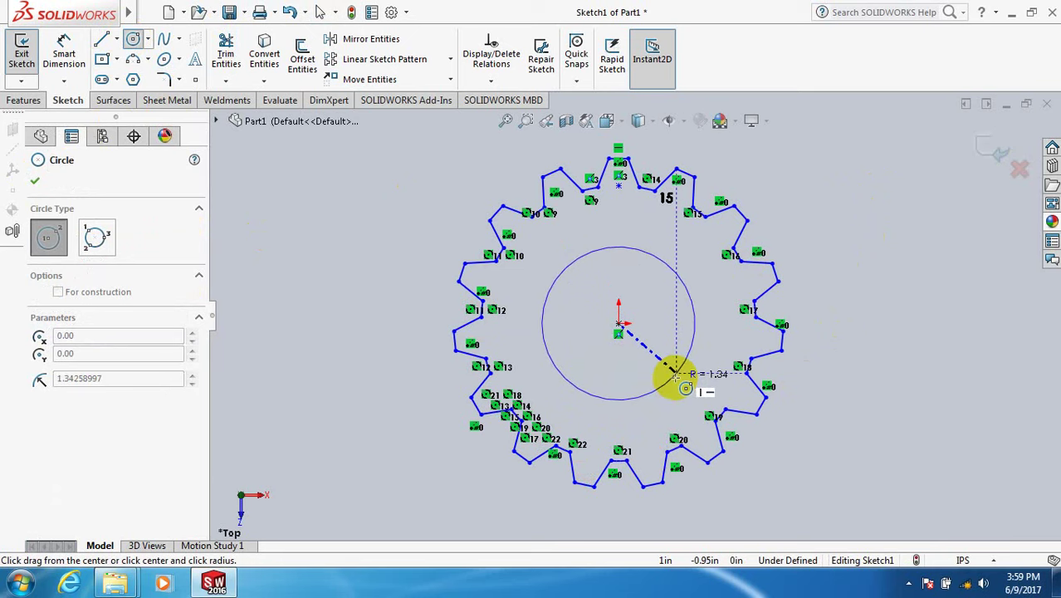
click(680, 374)
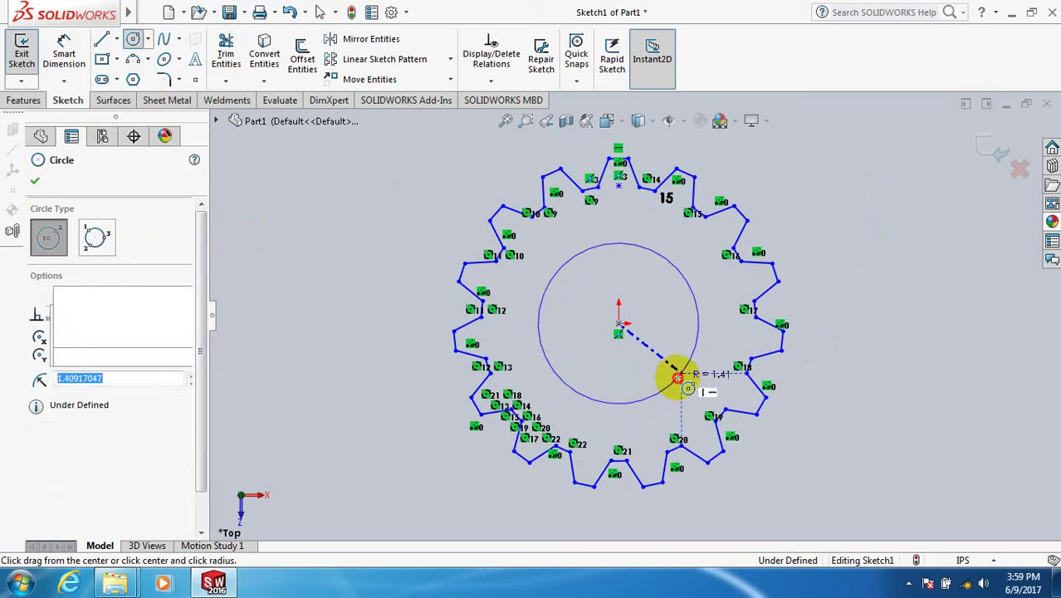
right_click(676, 370)
click(714, 387)
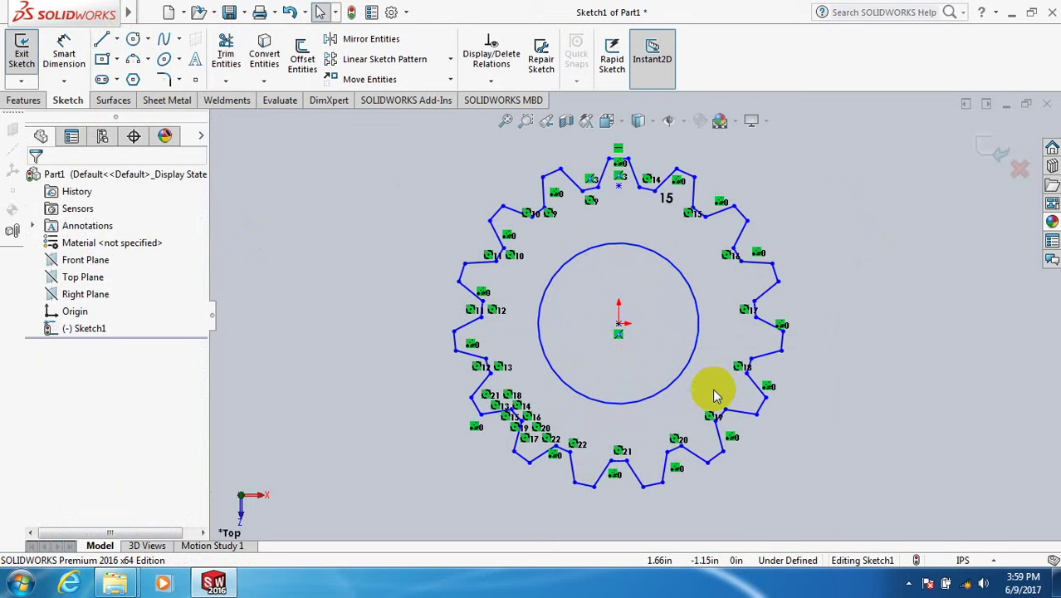
click(993, 147)
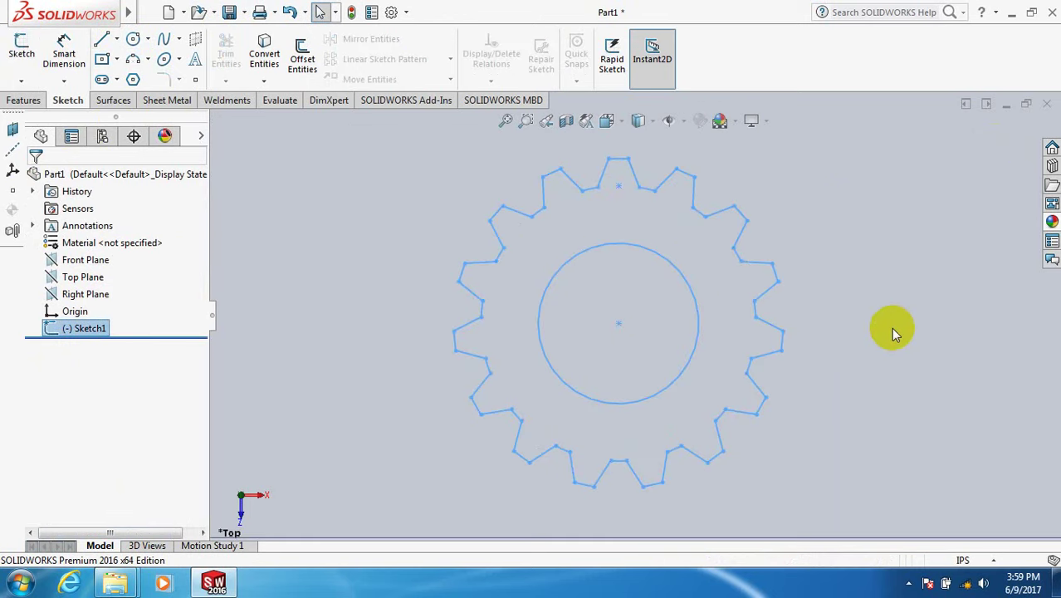
Extrude the gear sketch Blind to 1.18 in, creating Boss-Extrude1.
click(27, 99)
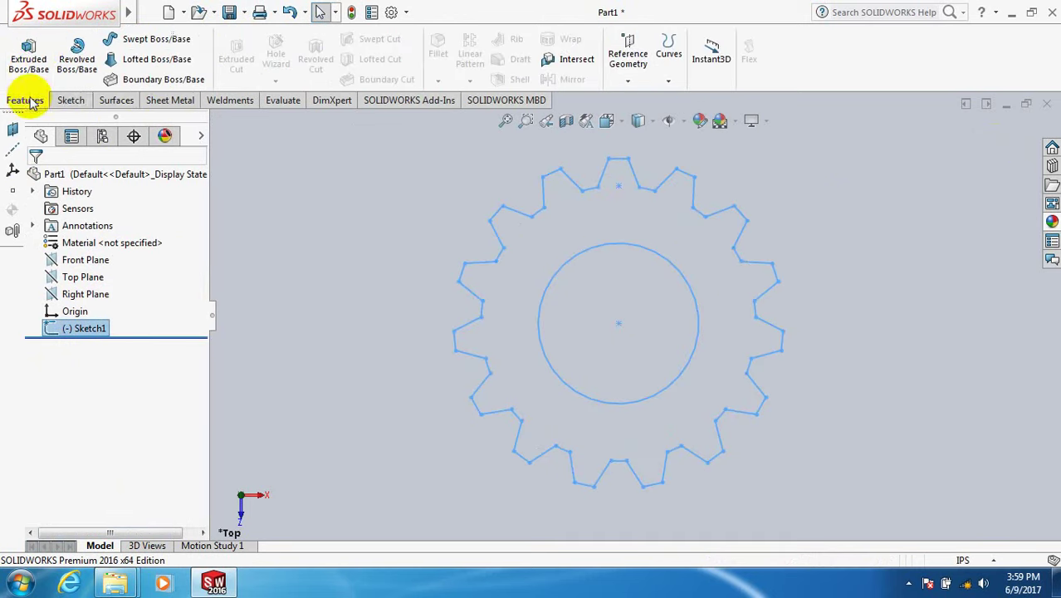
click(39, 50)
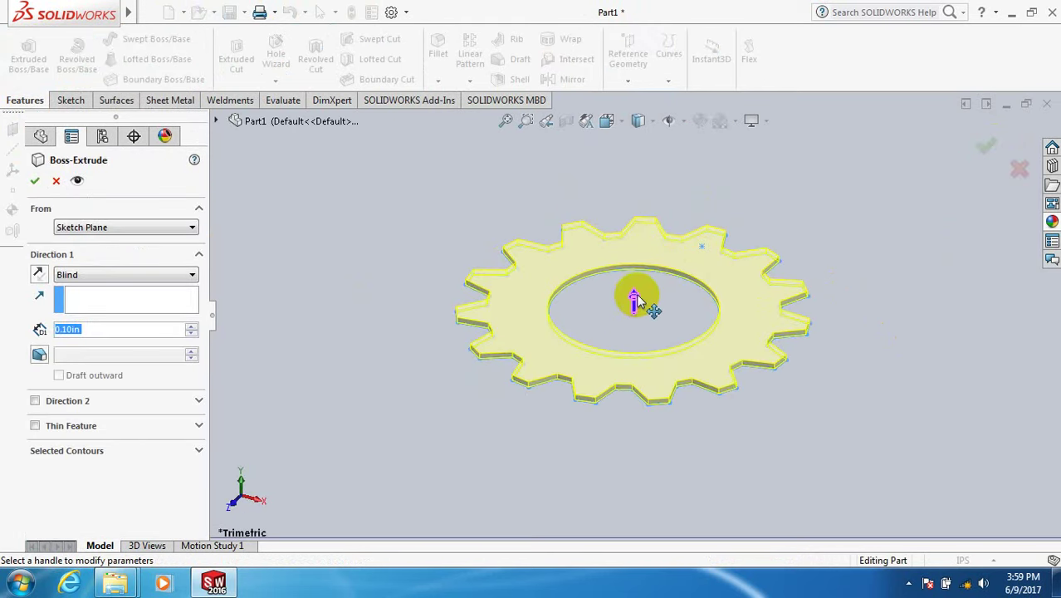
click(634, 300)
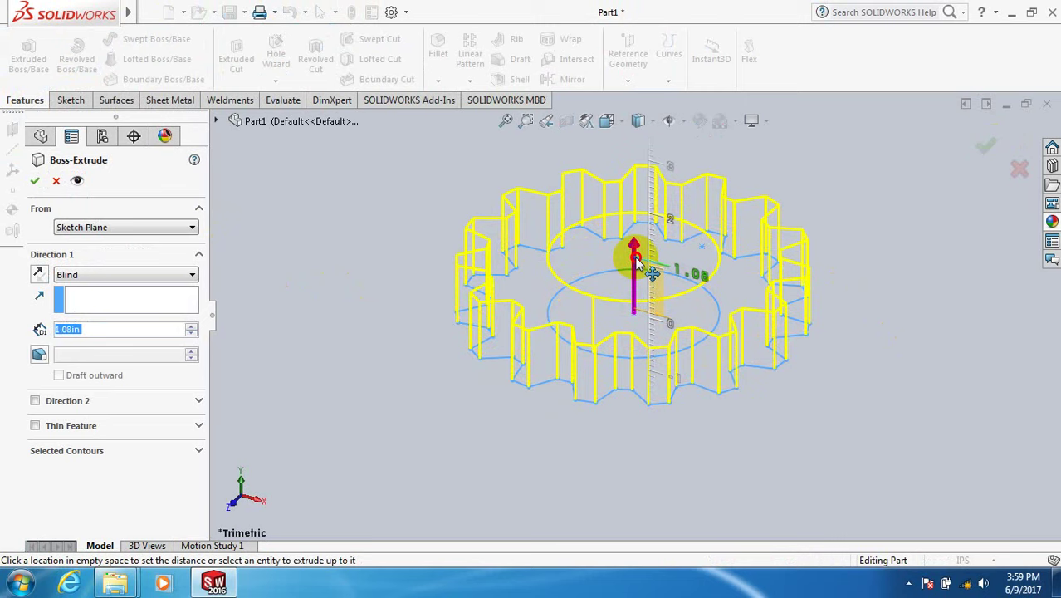
click(633, 252)
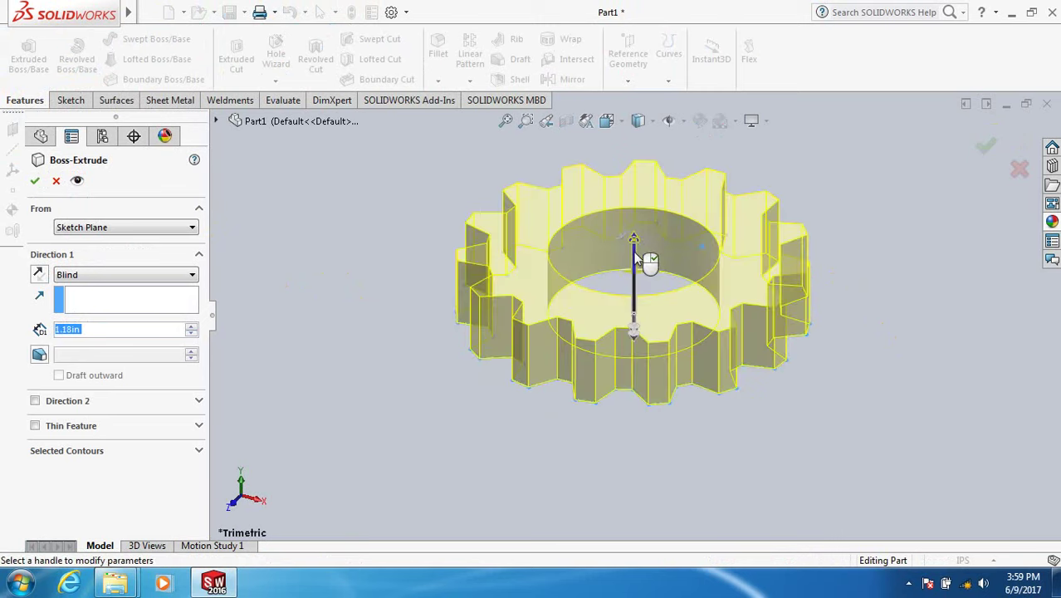
click(34, 180)
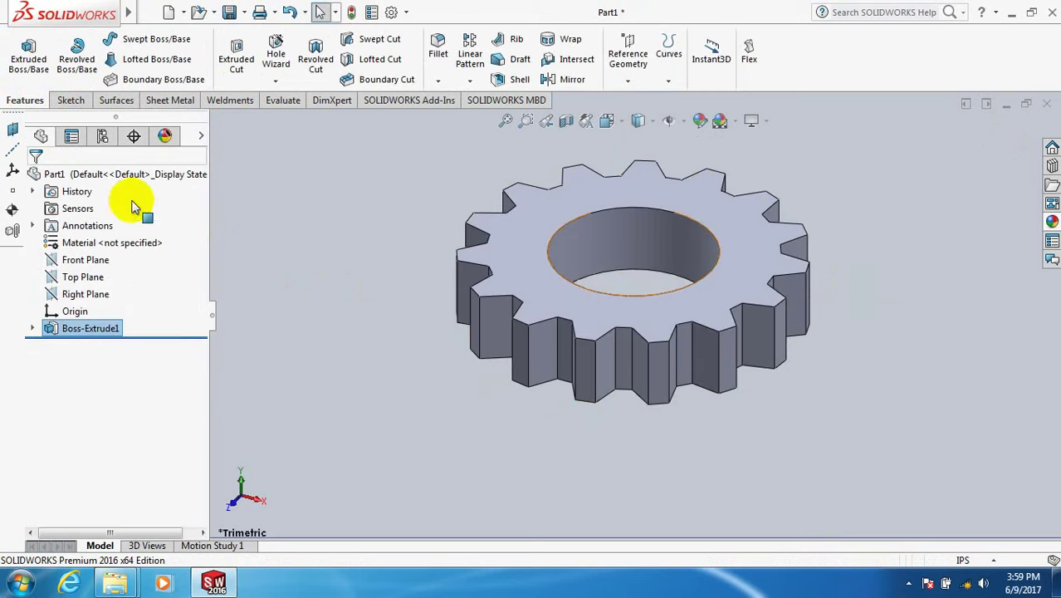
Assign Gray Cast Iron (SN) from the Iron category as the gear's material.
right_click(93, 242)
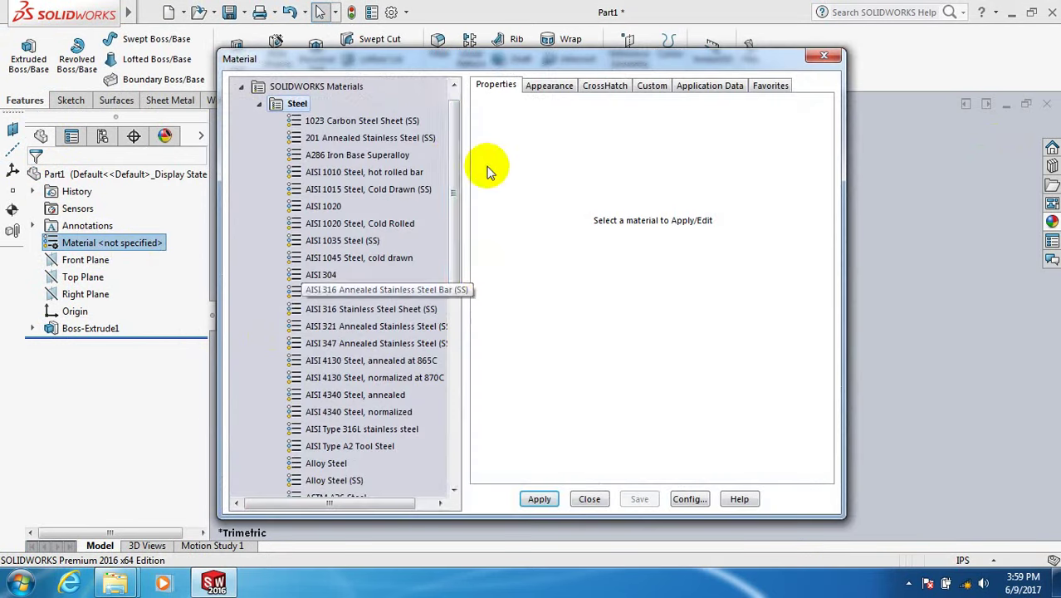
drag(450, 156, 446, 304)
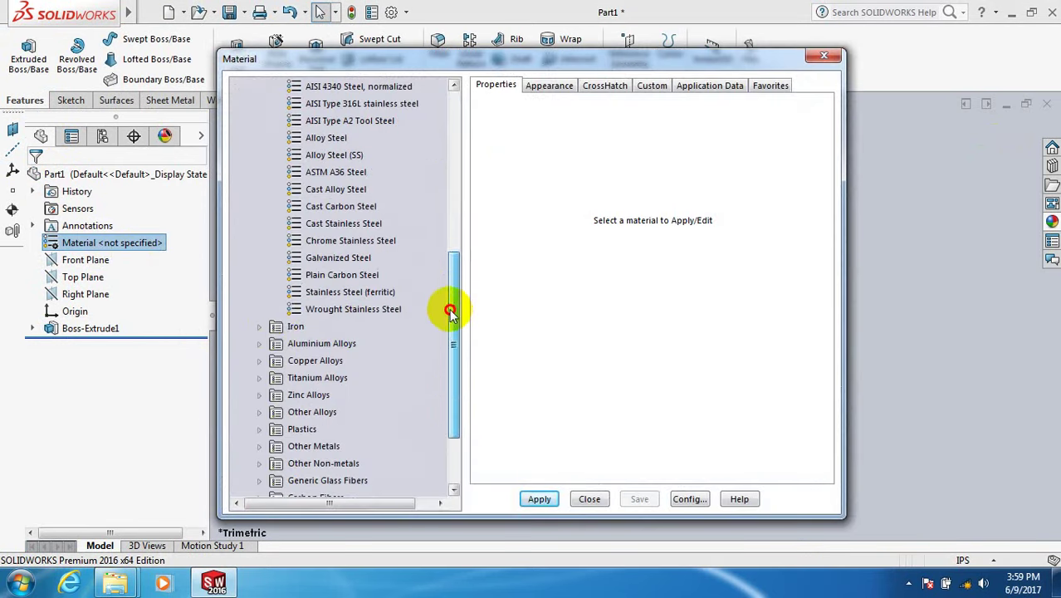
click(258, 327)
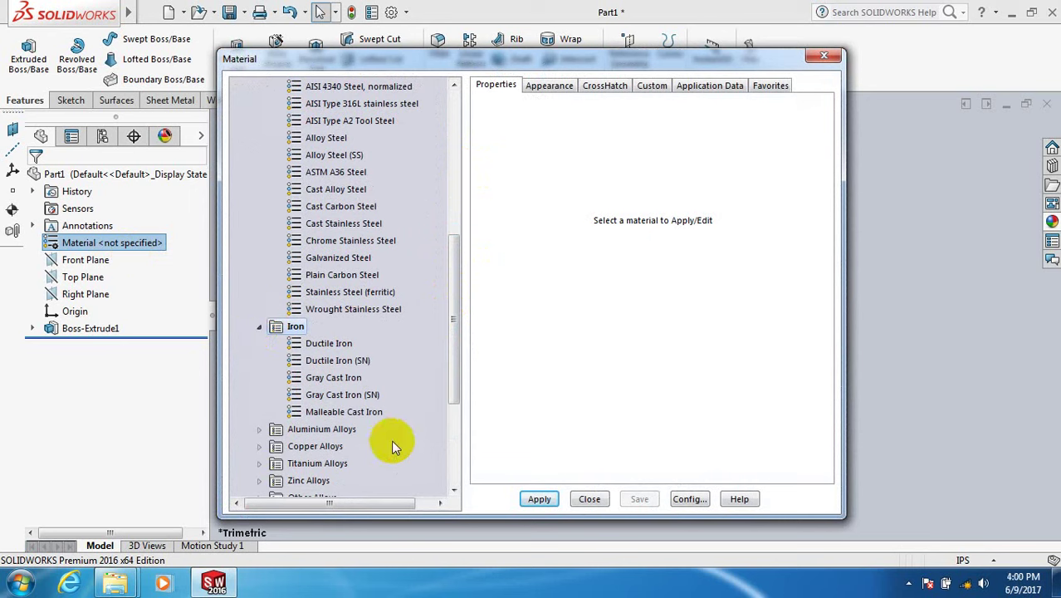
click(340, 396)
click(539, 499)
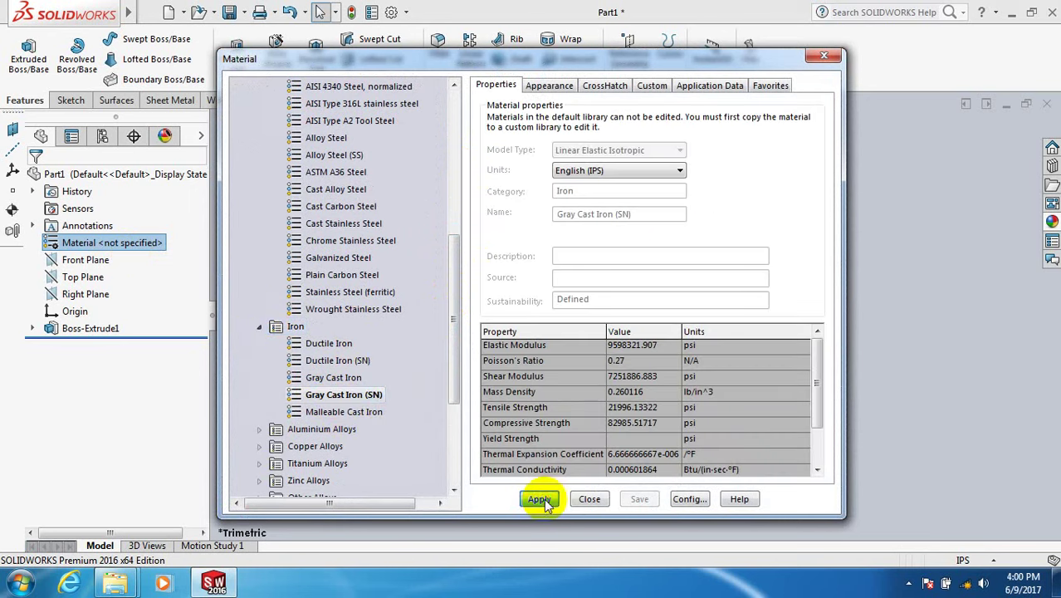
click(588, 498)
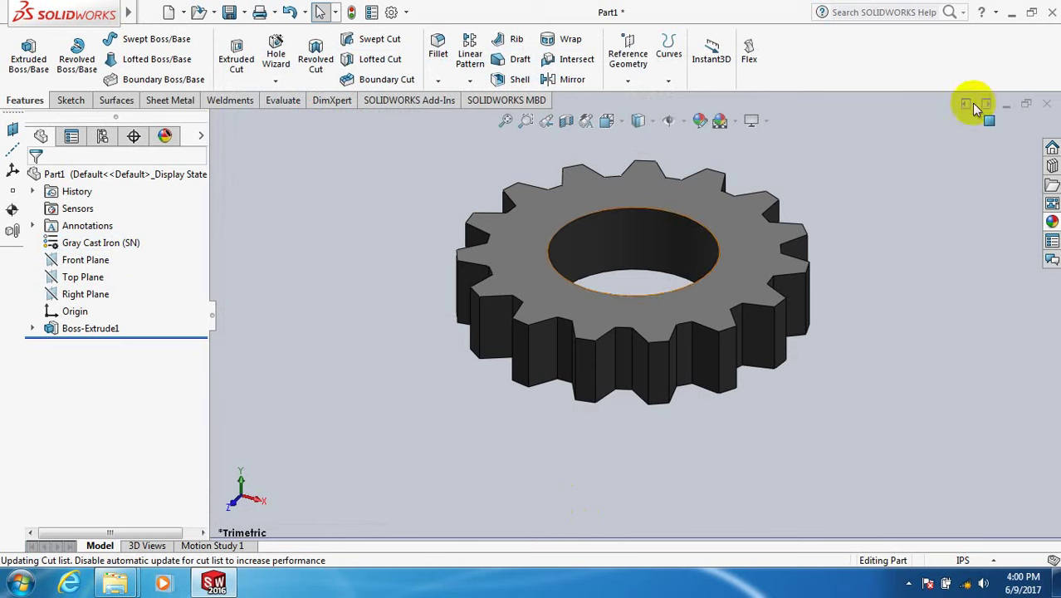
Orbit the gear to look squarely onto its face and through the central bore.
middle_drag(871, 182, 844, 204)
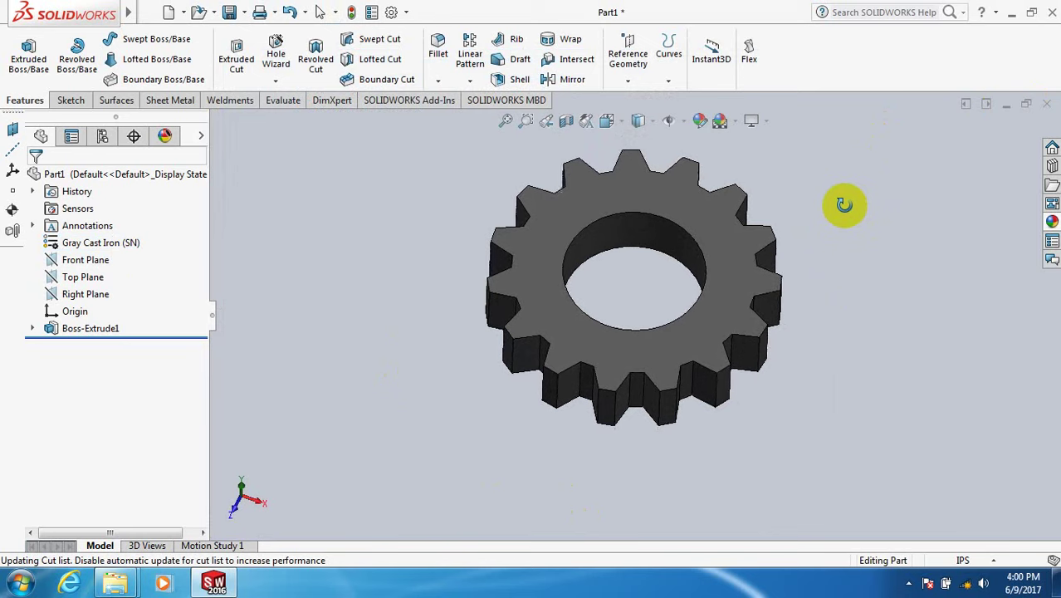